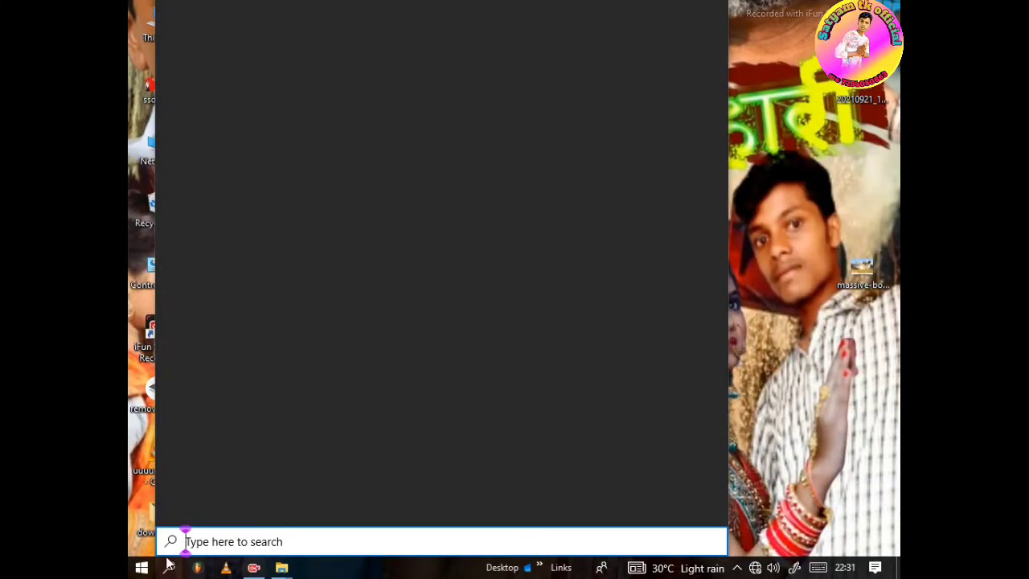
# - Launch Adobe Photoshop 7.0 and close the ssdddd.psd document
pyautogui.write('a')
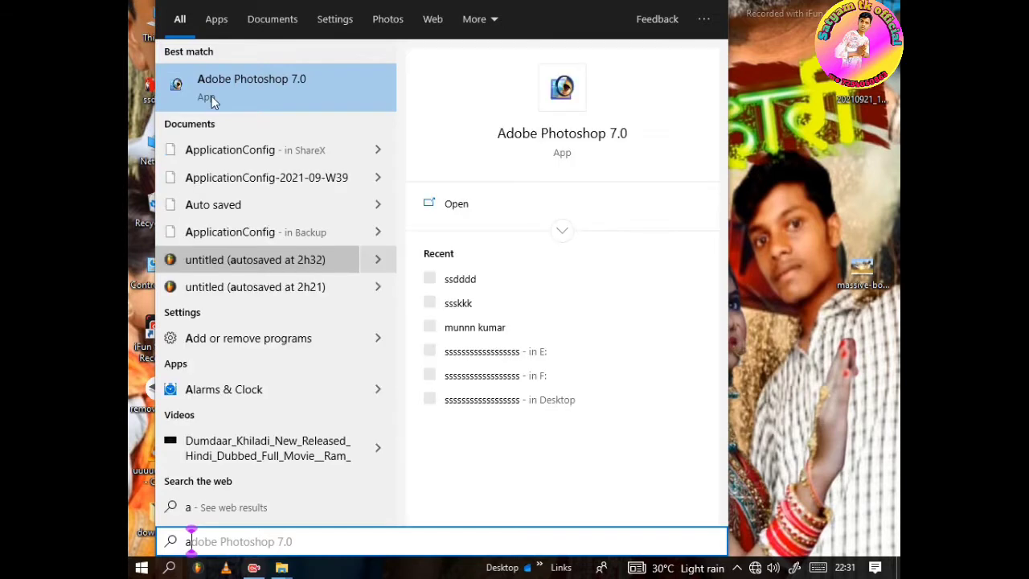
pyautogui.click(555, 103)
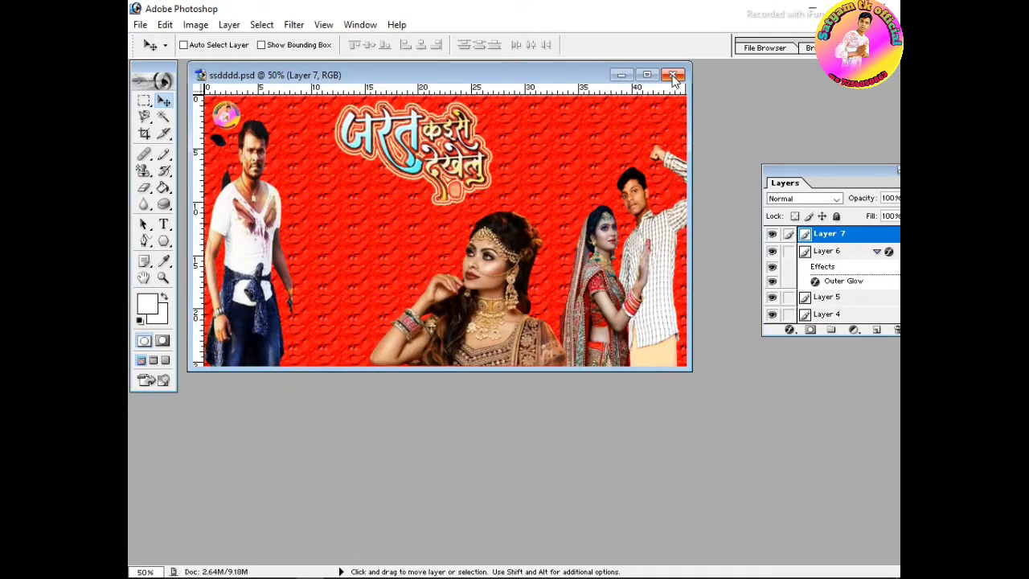
pyautogui.click(674, 76)
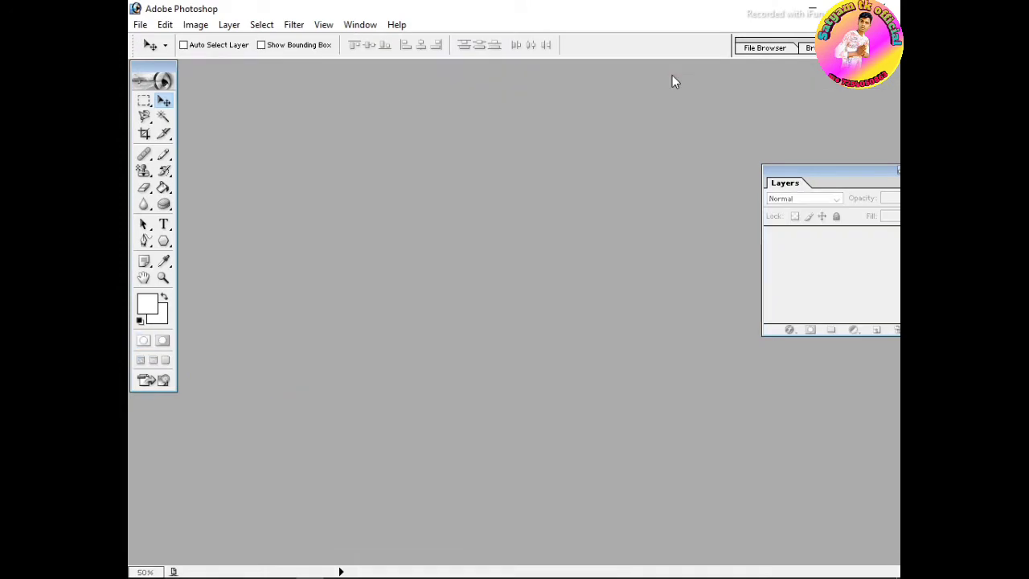
# - Create a 1280 x 720 pixel RGB document at 72 pixels/inch and shift its window toward the middle of the workspace
pyautogui.click(139, 24)
pyautogui.click(159, 44)
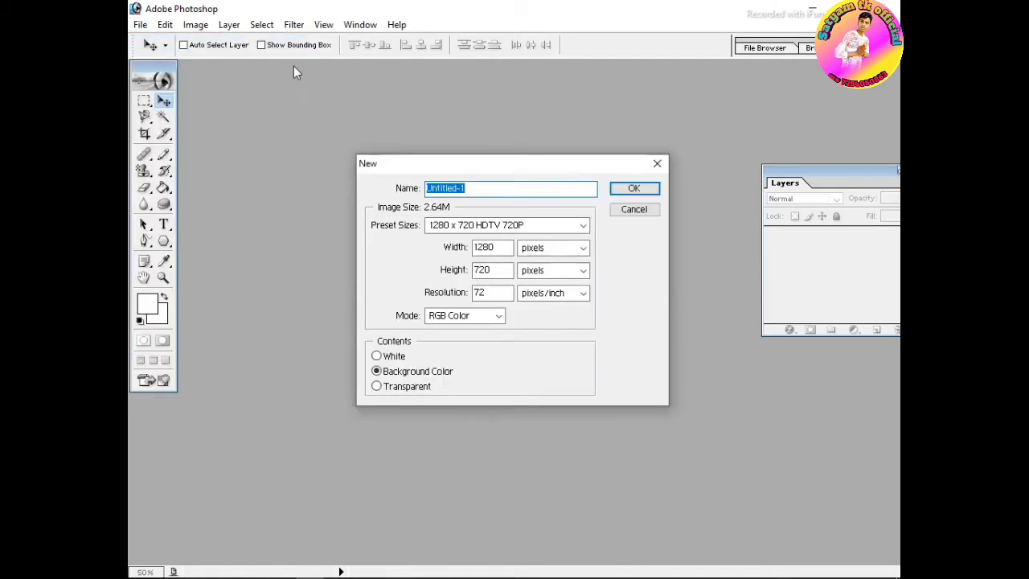
pyautogui.click(632, 187)
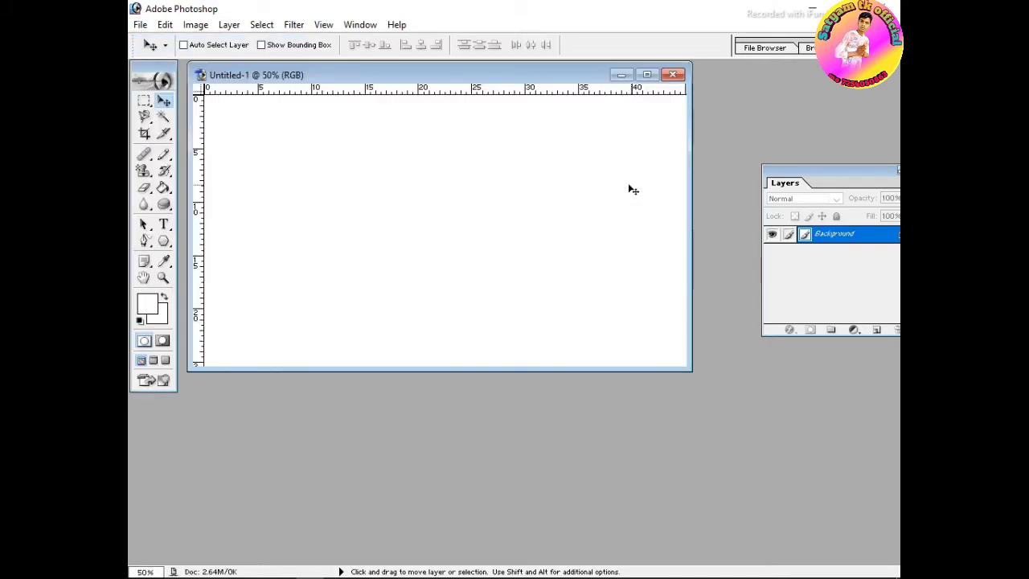
pyautogui.moveTo(493, 74); pyautogui.dragTo(560, 105)
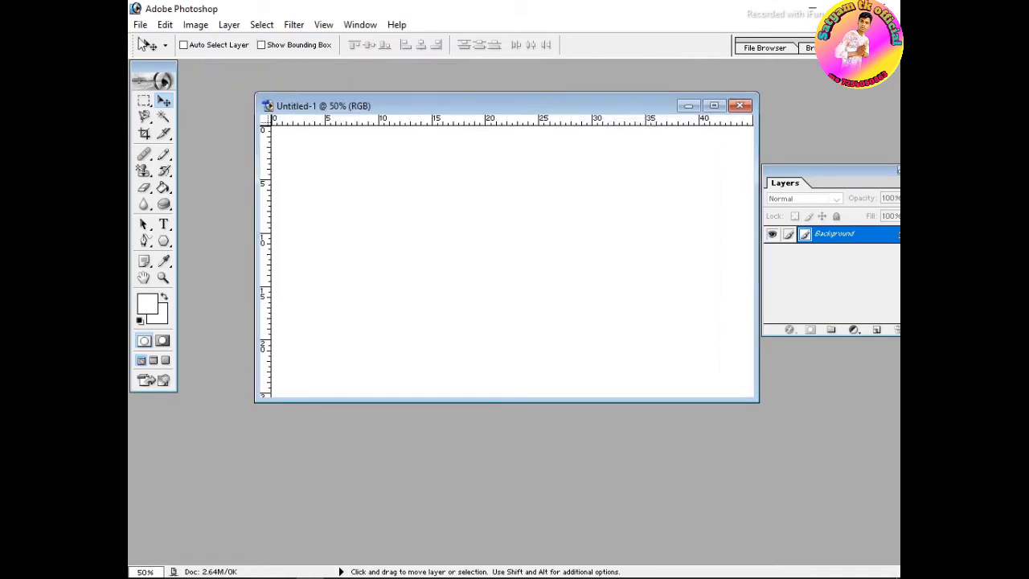
# - Open the massive-bomb-explosion image from the Desktop, copy it into the blank document's upper-left area and close the source image
pyautogui.click(141, 26)
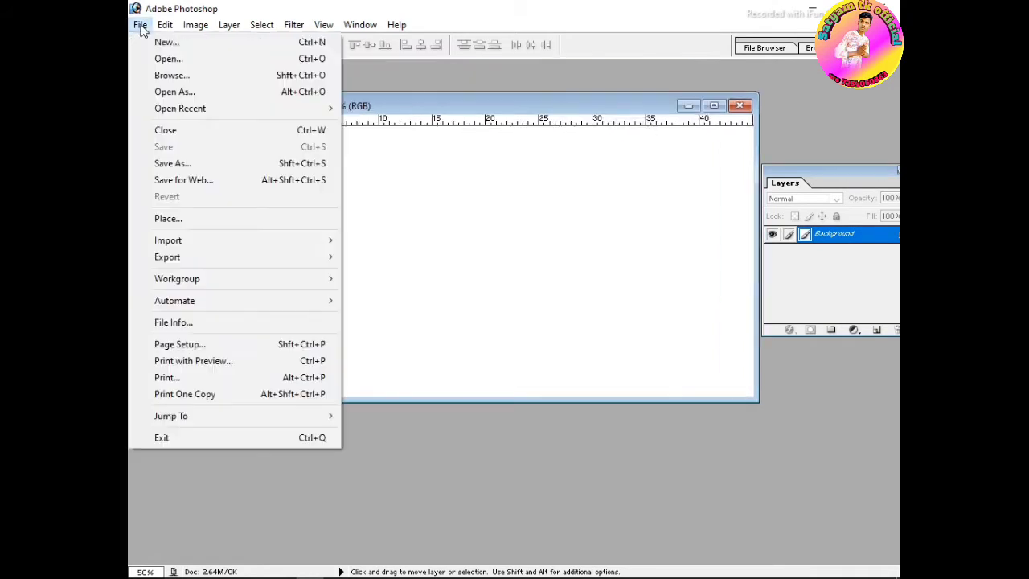
pyautogui.click(170, 61)
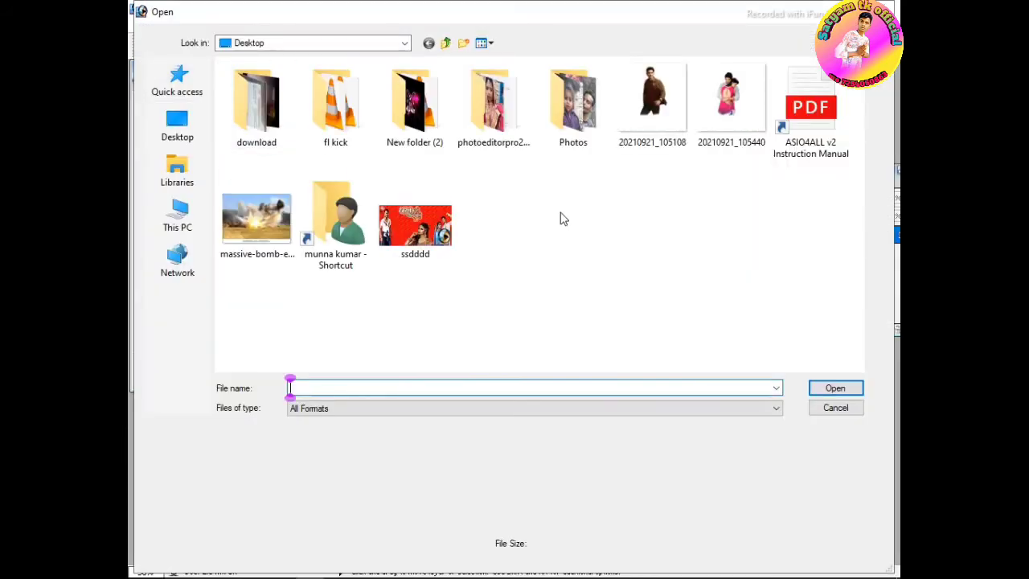
pyautogui.click(254, 225)
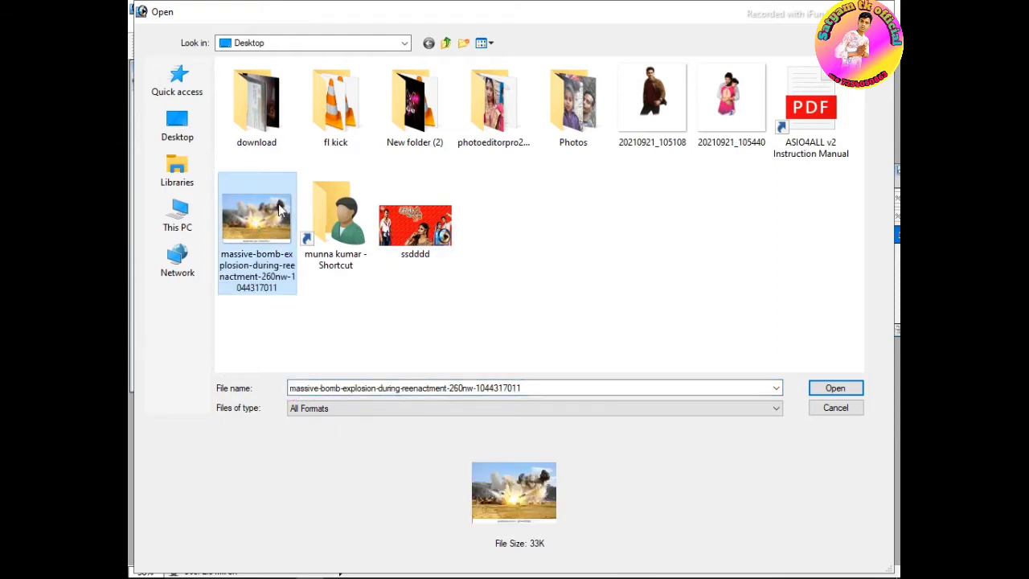
pyautogui.doubleClick(279, 209)
pyautogui.moveTo(432, 174); pyautogui.dragTo(604, 288)
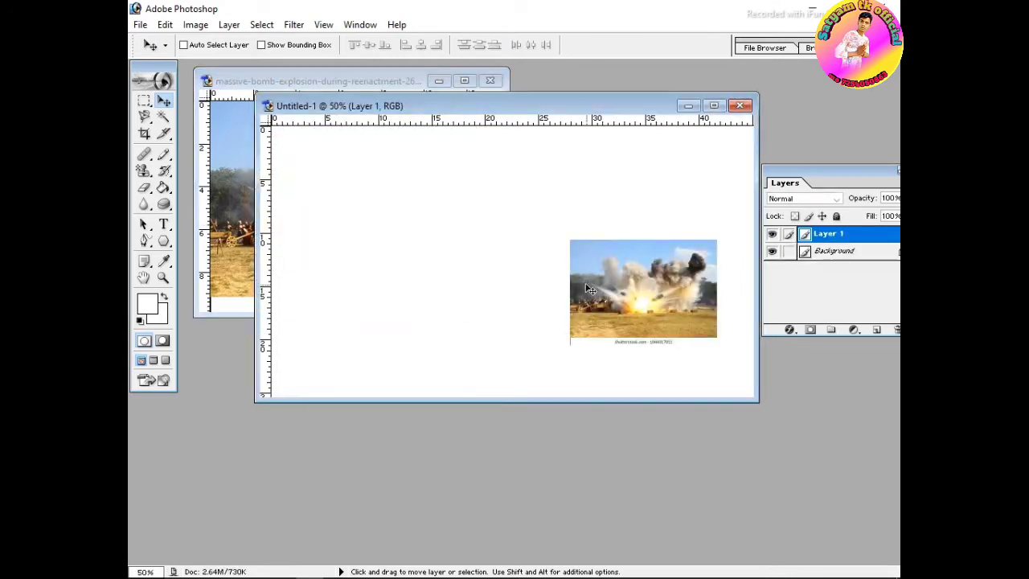
pyautogui.click(494, 84)
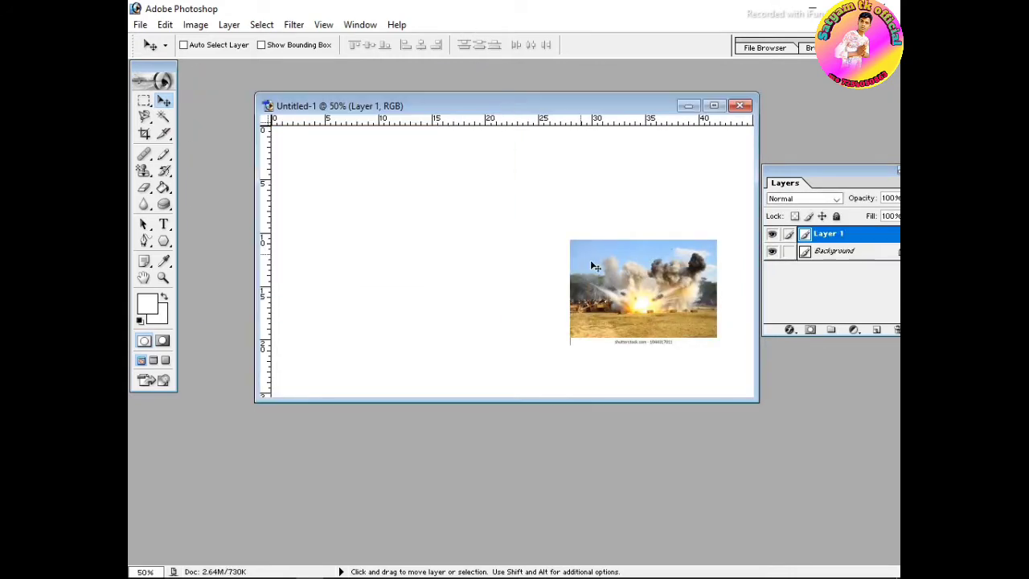
pyautogui.moveTo(628, 288); pyautogui.dragTo(371, 212)
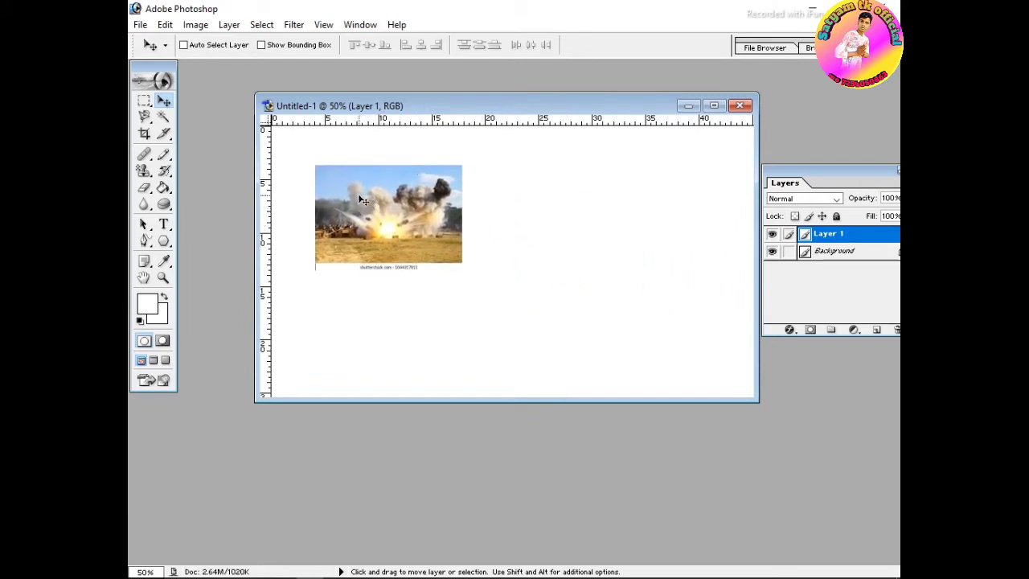
# - Stretch the explosion layer to about 363.6% width and 280.7% height so it covers the whole canvas, and apply the transformation
pyautogui.hotkey('ctrl', 't')
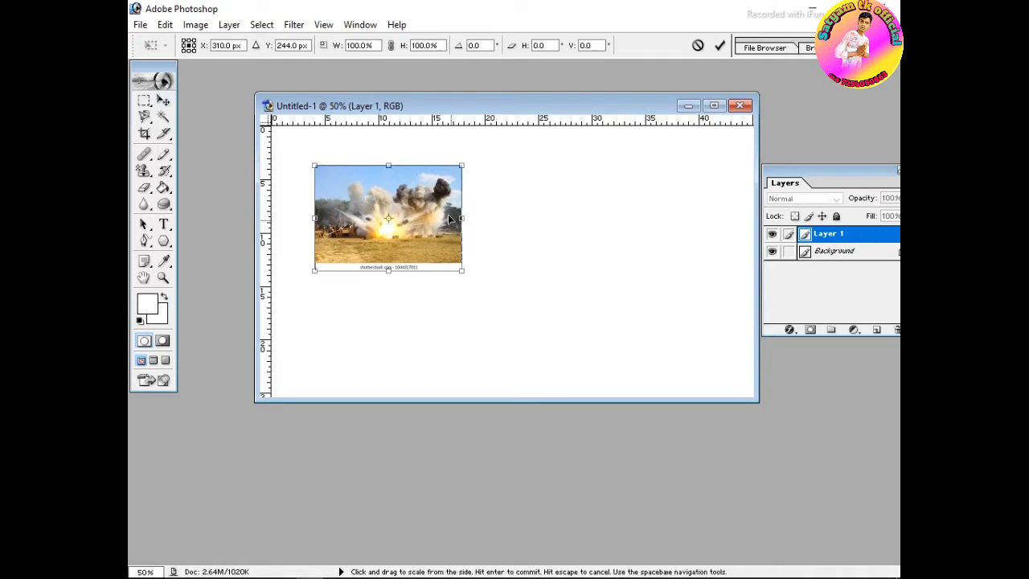
pyautogui.moveTo(463, 218); pyautogui.dragTo(850, 294)
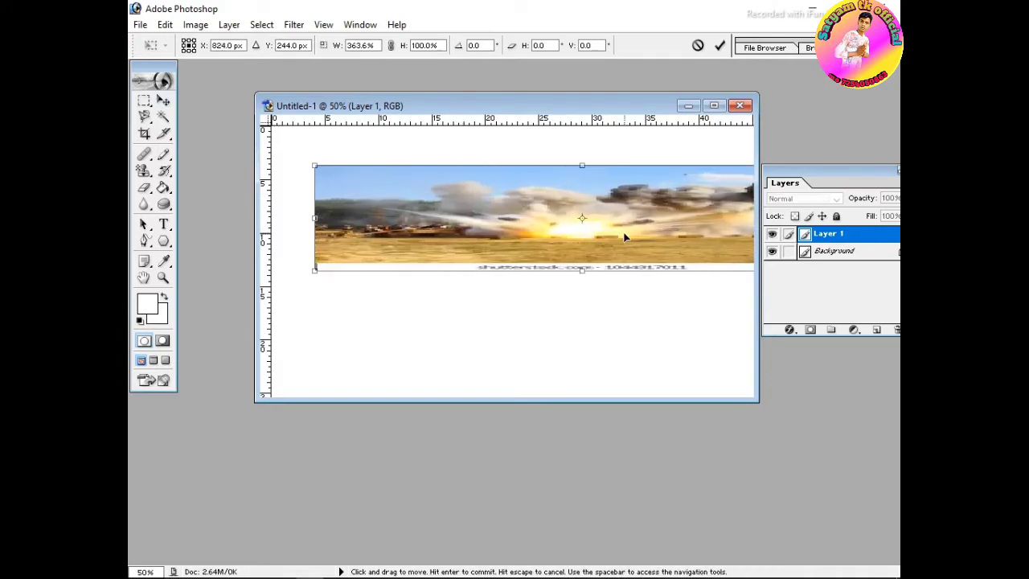
pyautogui.moveTo(630, 223); pyautogui.dragTo(567, 195)
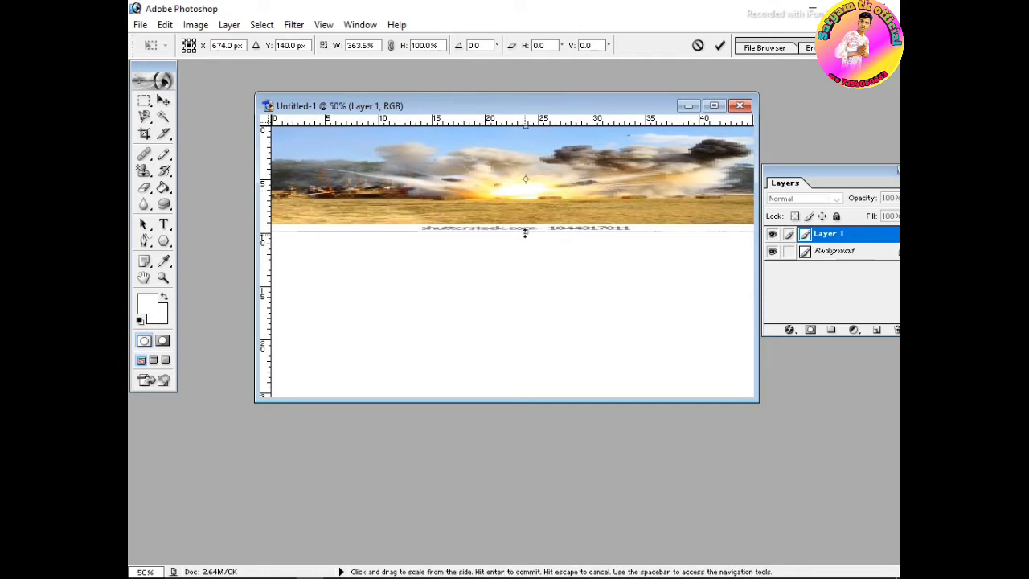
pyautogui.moveTo(525, 231); pyautogui.dragTo(498, 422)
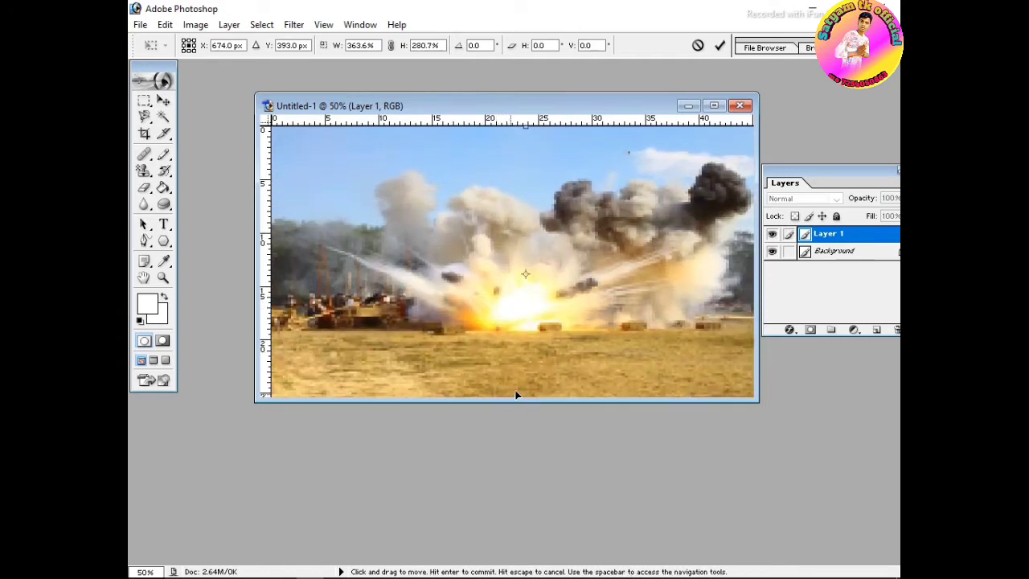
pyautogui.click(164, 100)
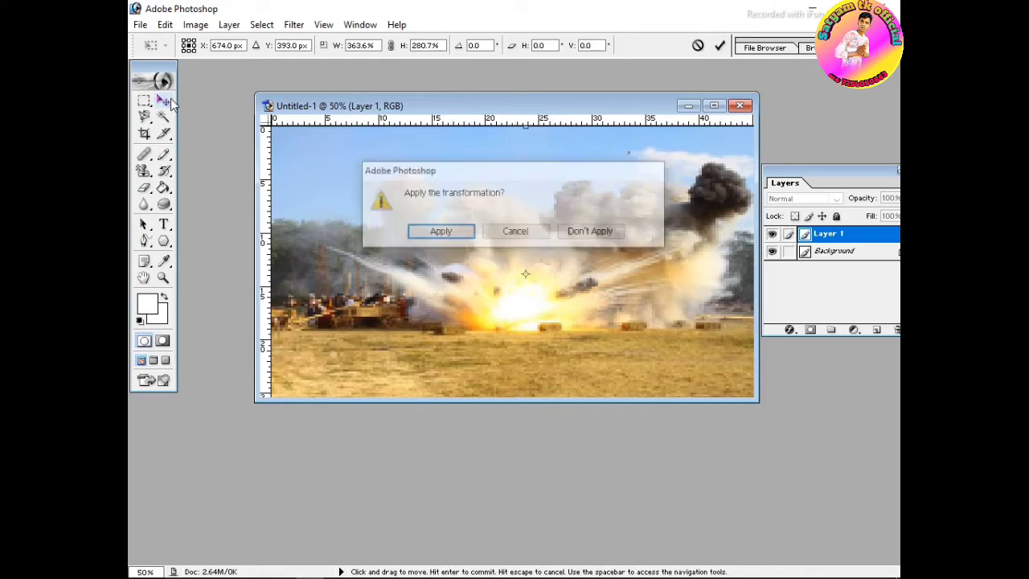
pyautogui.click(441, 232)
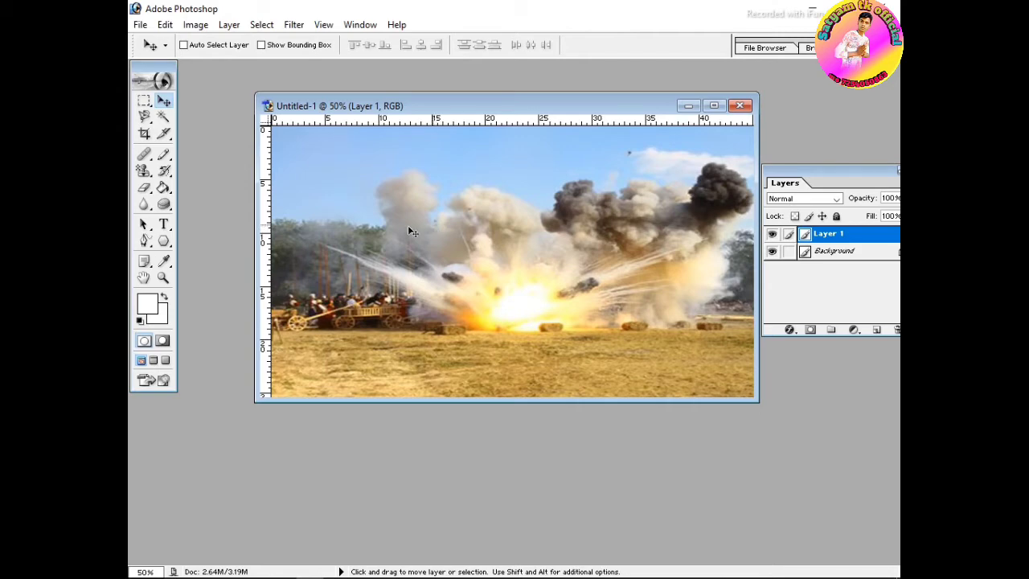
# - Open the couple image 20210921_105440 from the Desktop and copy it onto the explosion background
pyautogui.click(141, 23)
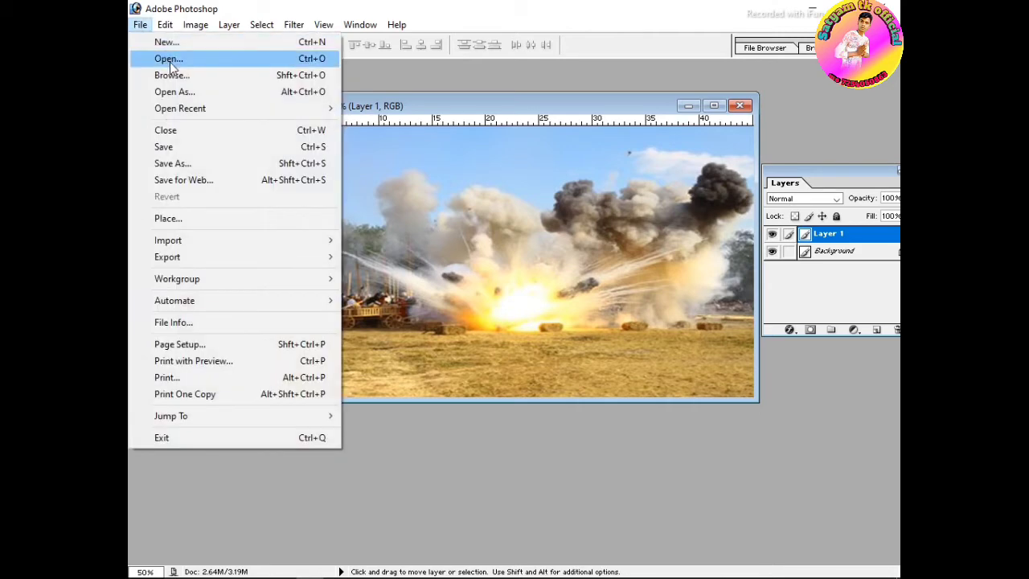
pyautogui.click(171, 59)
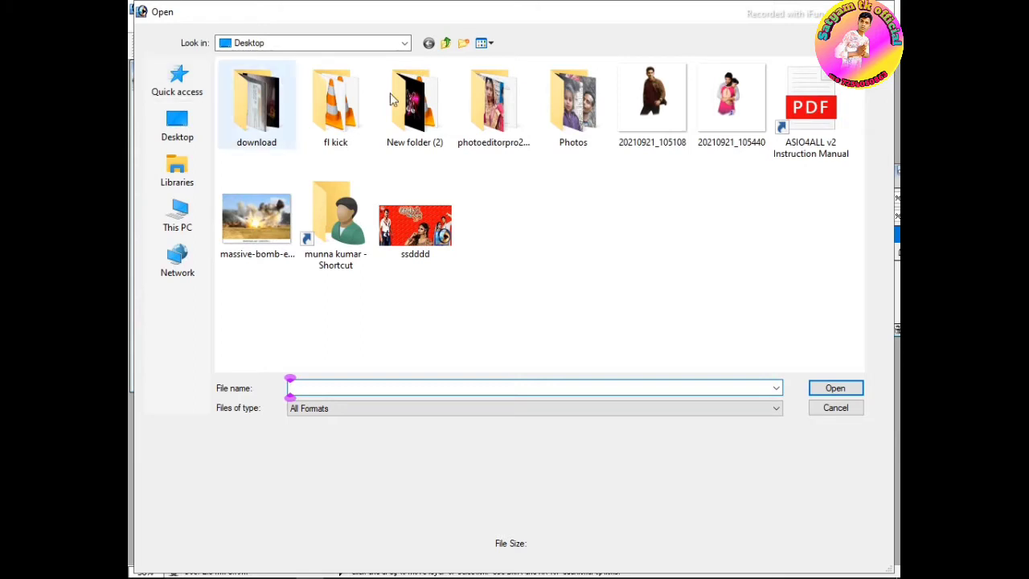
pyautogui.click(728, 97)
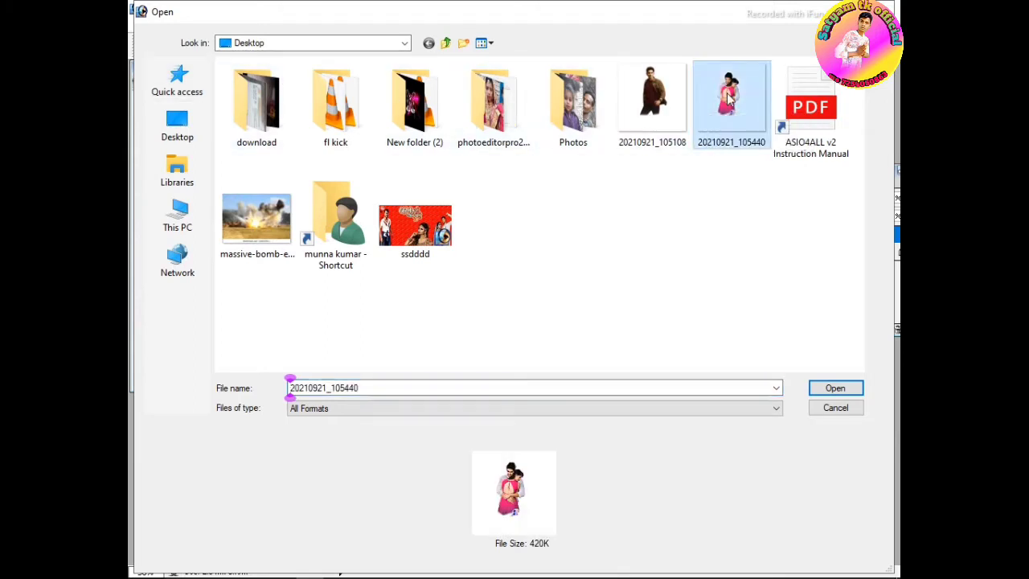
pyautogui.doubleClick(722, 118)
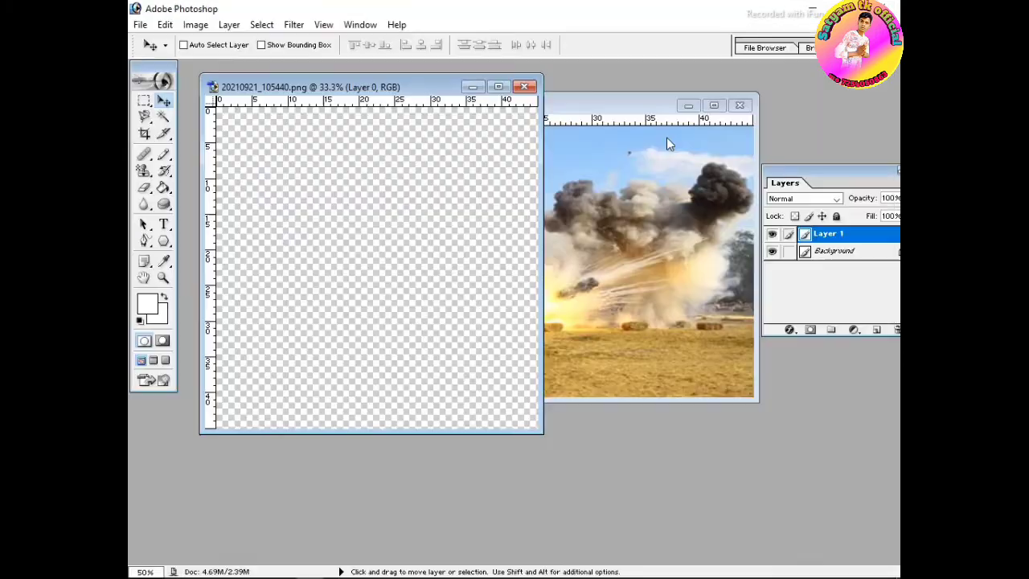
pyautogui.moveTo(344, 262); pyautogui.dragTo(592, 274)
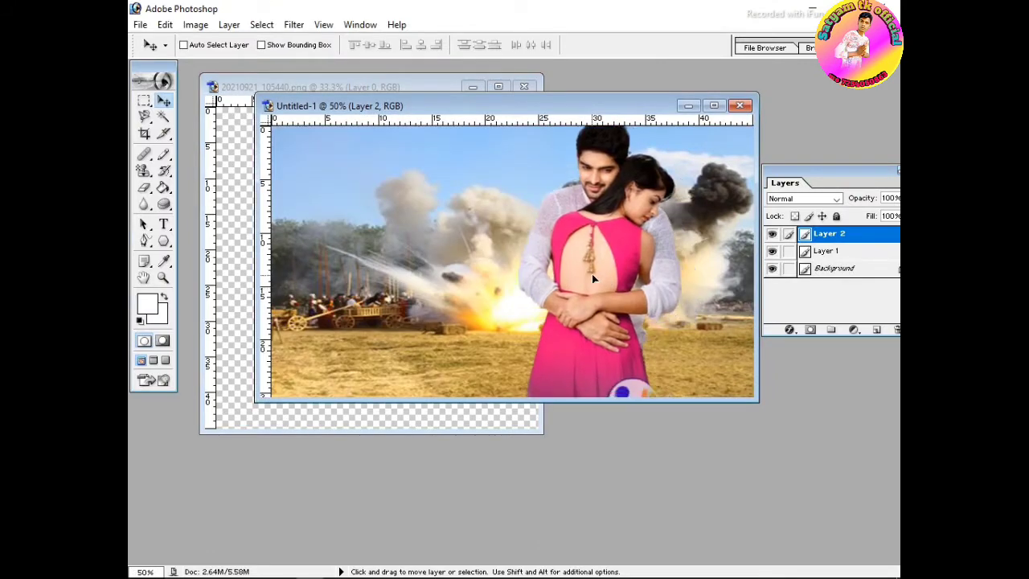
# - Scale the couple to about 58.4% width and 64.5% height, place them in the middle of the canvas and apply the transformation
pyautogui.hotkey('ctrl', 't')
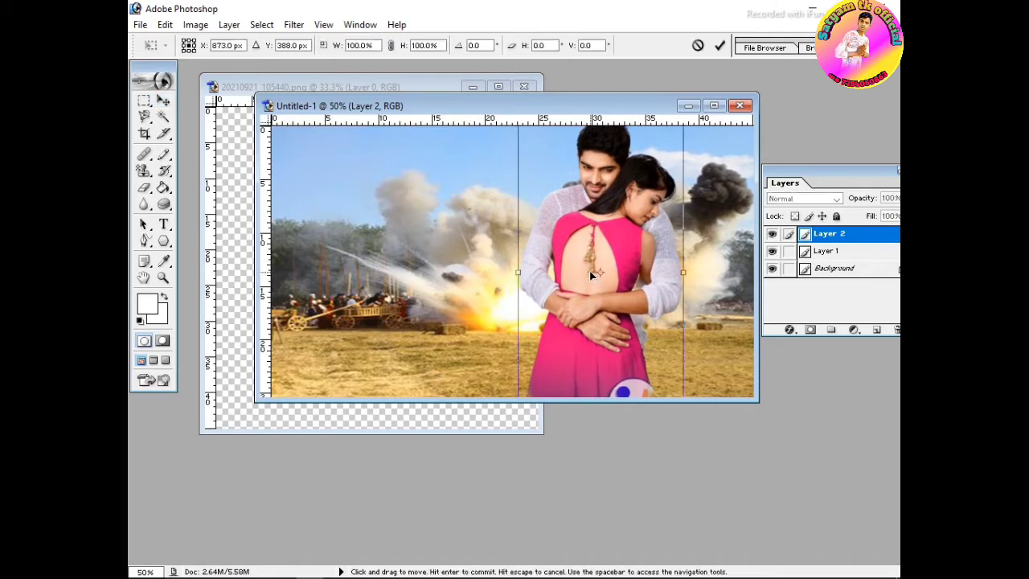
pyautogui.moveTo(606, 295); pyautogui.dragTo(573, 183)
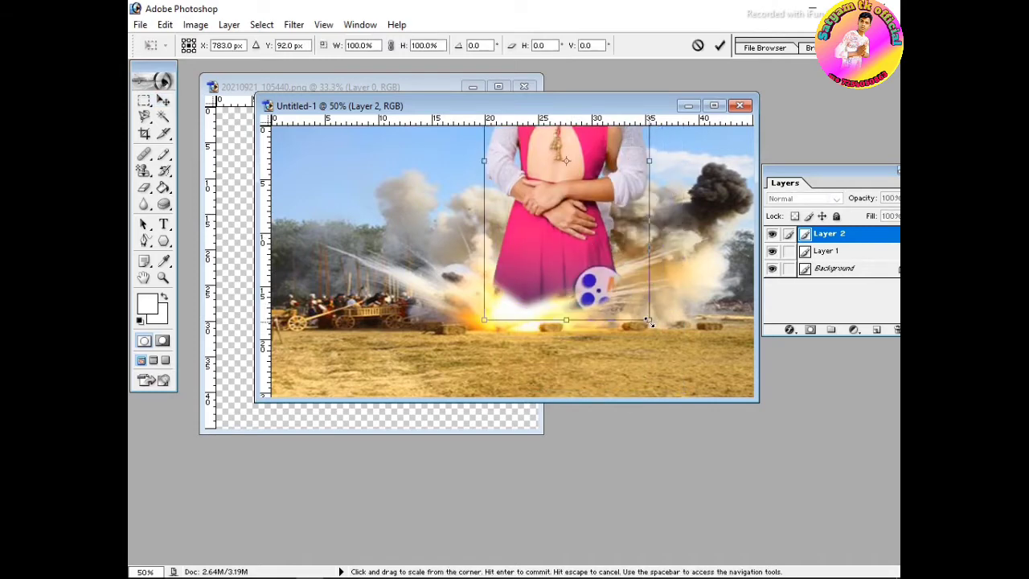
pyautogui.moveTo(650, 322); pyautogui.dragTo(539, 325)
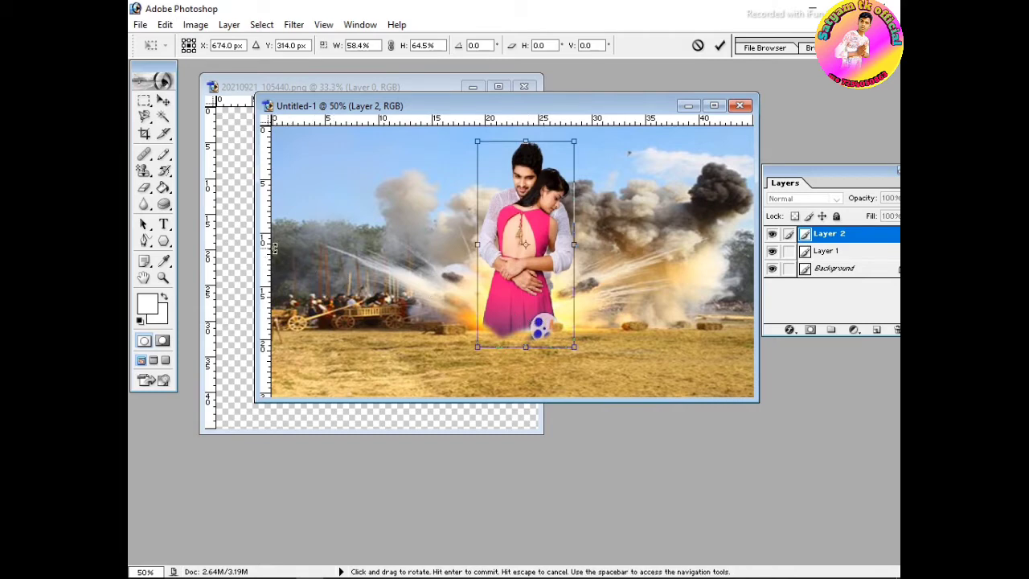
pyautogui.click(163, 100)
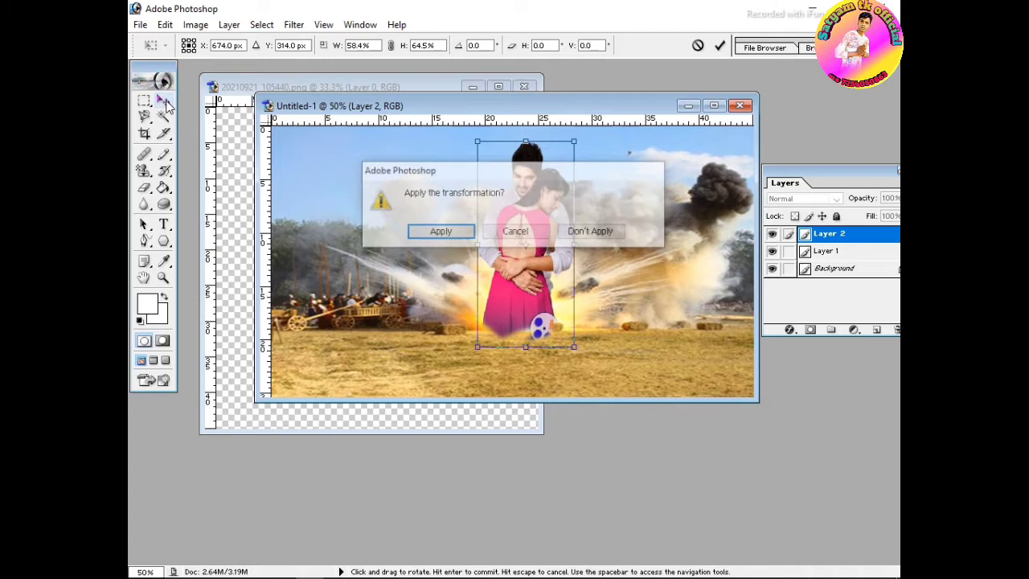
pyautogui.click(440, 233)
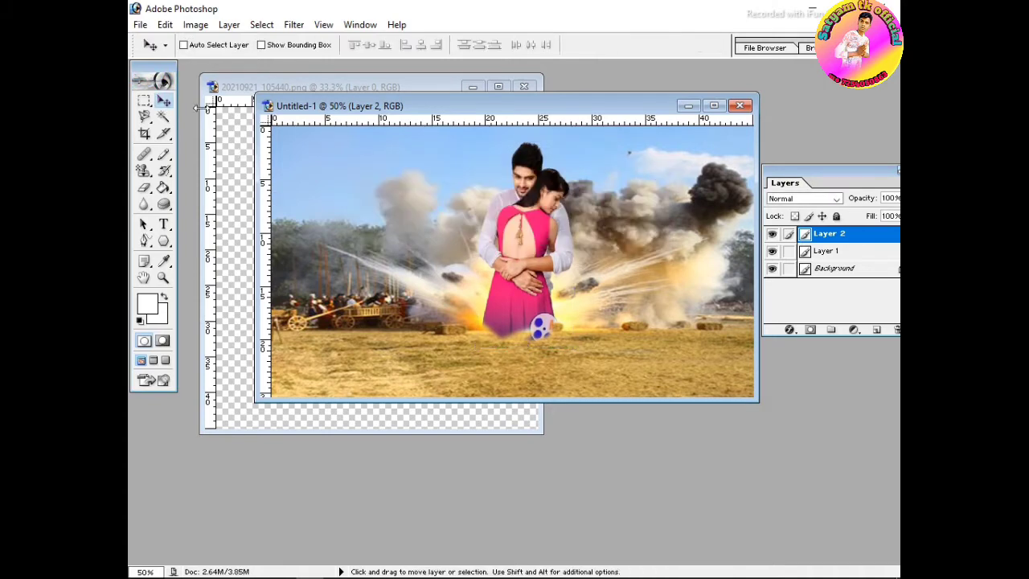
# - Open the image 20210921_105108 of the man in the brown jacket and copy him into the poster composition
pyautogui.click(140, 24)
pyautogui.click(163, 60)
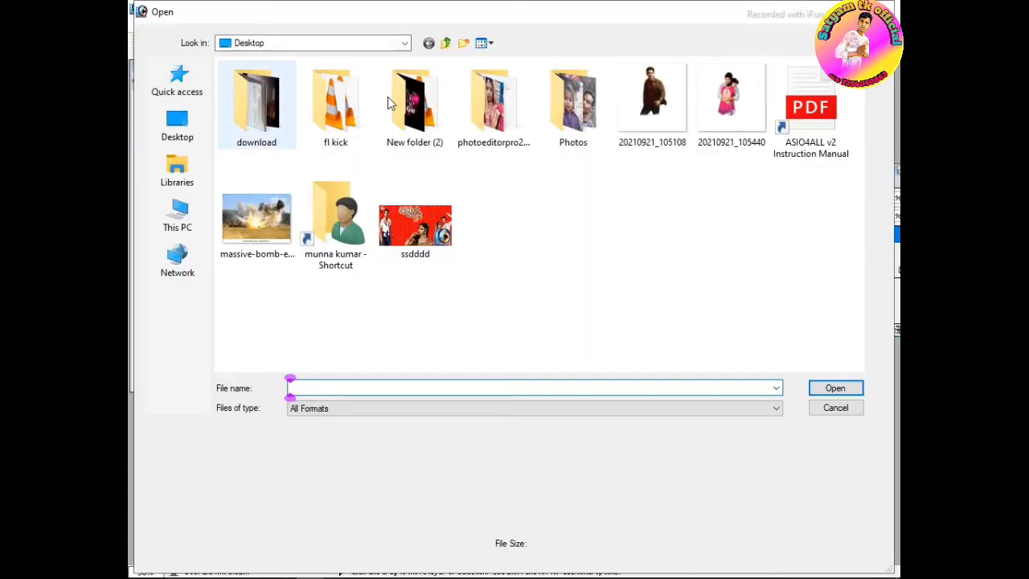
pyautogui.click(641, 109)
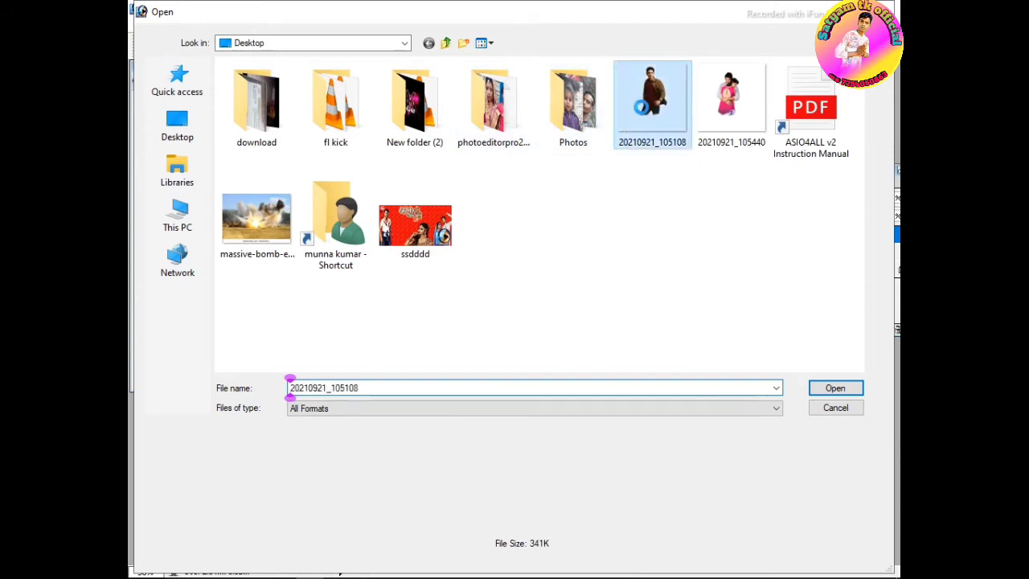
pyautogui.doubleClick(642, 108)
pyautogui.moveTo(423, 222); pyautogui.dragTo(635, 269)
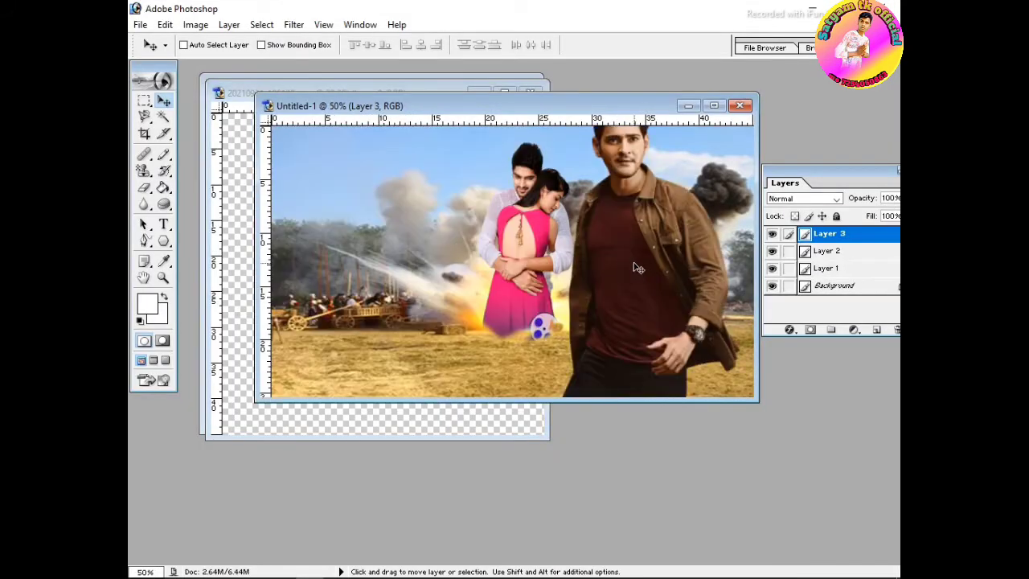
# - Scale the man in the brown jacket to about 41.0% width and 51.7% height and move him to the left of the couple
pyautogui.hotkey('ctrl', 't')
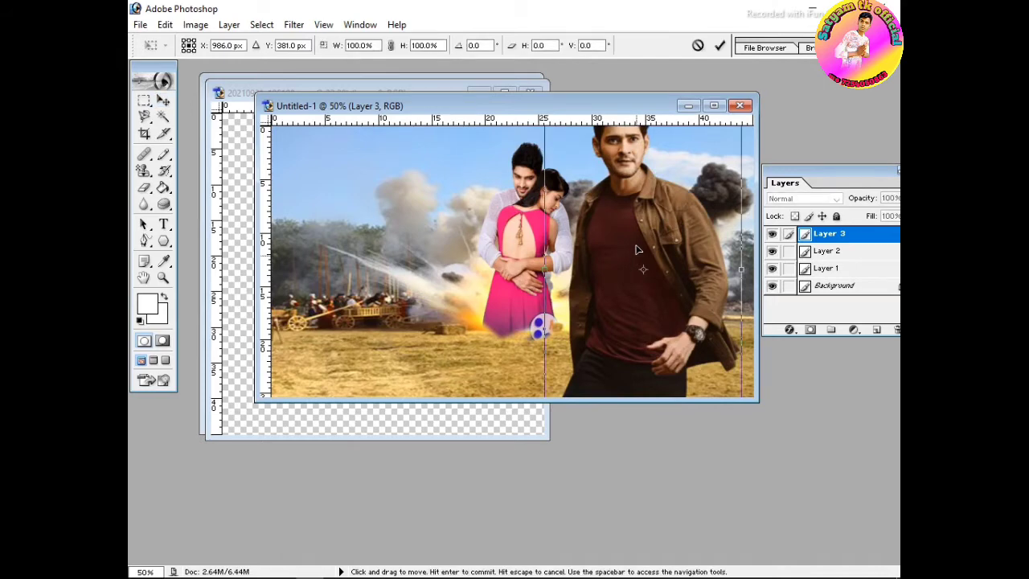
pyautogui.moveTo(637, 250); pyautogui.dragTo(521, 305)
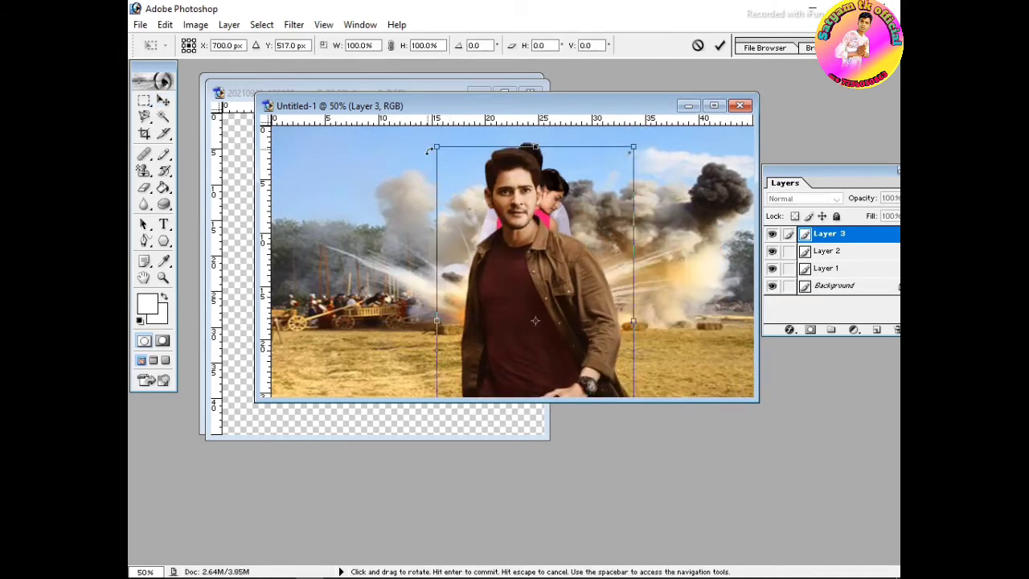
pyautogui.moveTo(440, 181); pyautogui.dragTo(538, 325)
pyautogui.moveTo(594, 371); pyautogui.dragTo(351, 201)
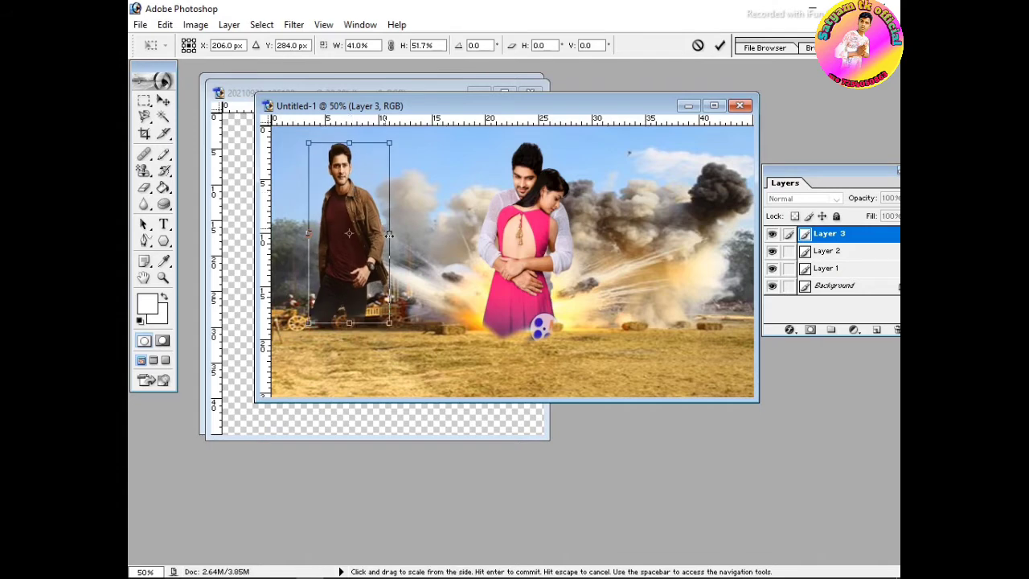
# - Mirror the man horizontally, place him right of the couple at about 46.5% height and apply the transformation
pyautogui.moveTo(290, 217); pyautogui.dragTo(250, 215)
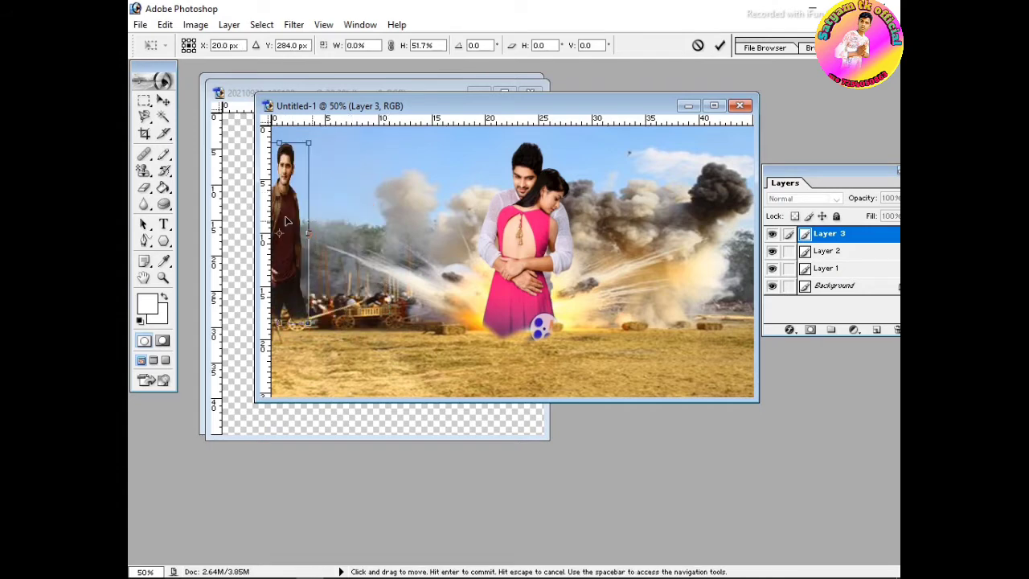
pyautogui.moveTo(311, 222); pyautogui.dragTo(652, 250)
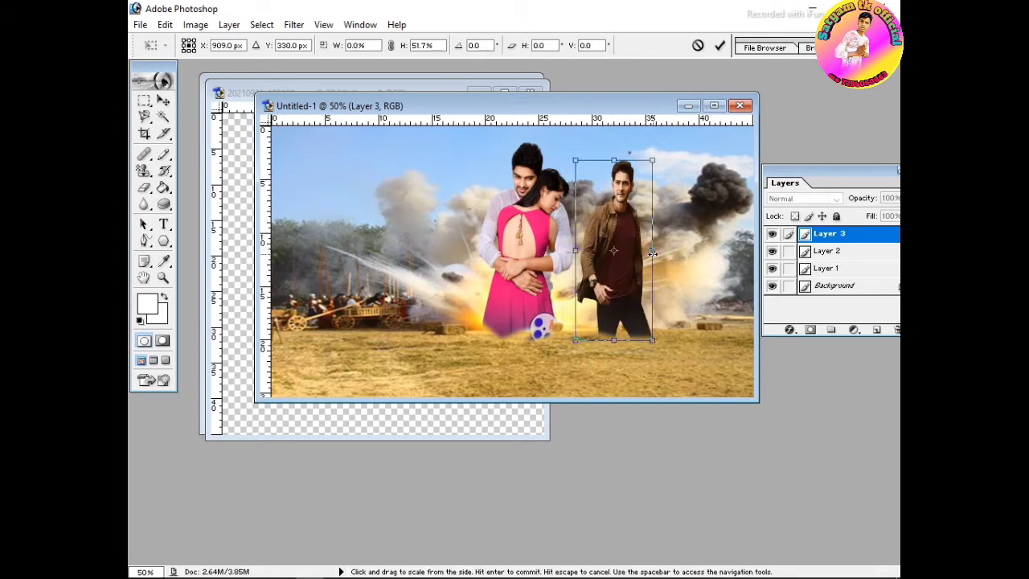
pyautogui.moveTo(610, 276); pyautogui.dragTo(637, 250)
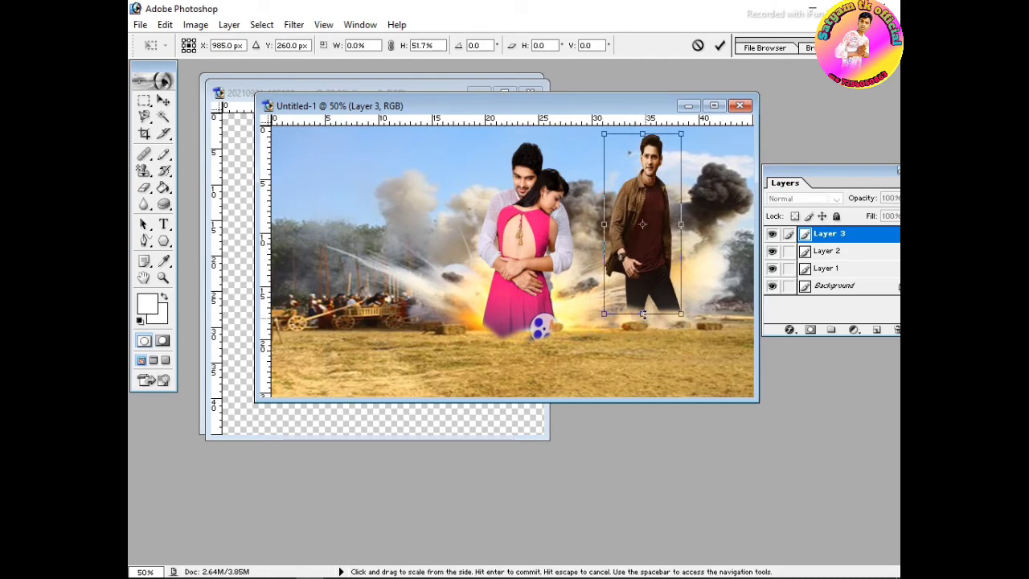
pyautogui.moveTo(643, 313); pyautogui.dragTo(642, 297)
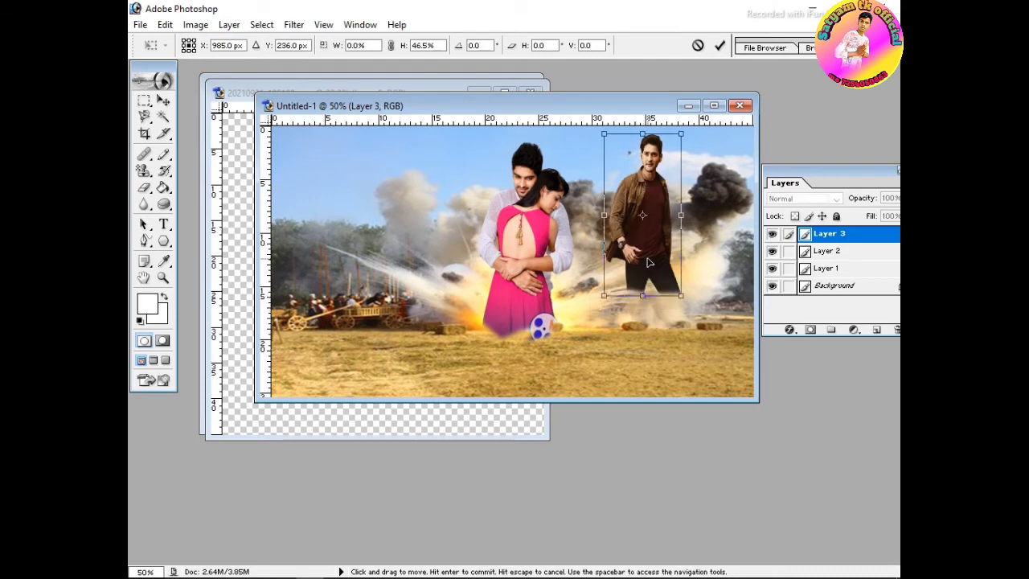
pyautogui.moveTo(649, 262); pyautogui.dragTo(635, 271)
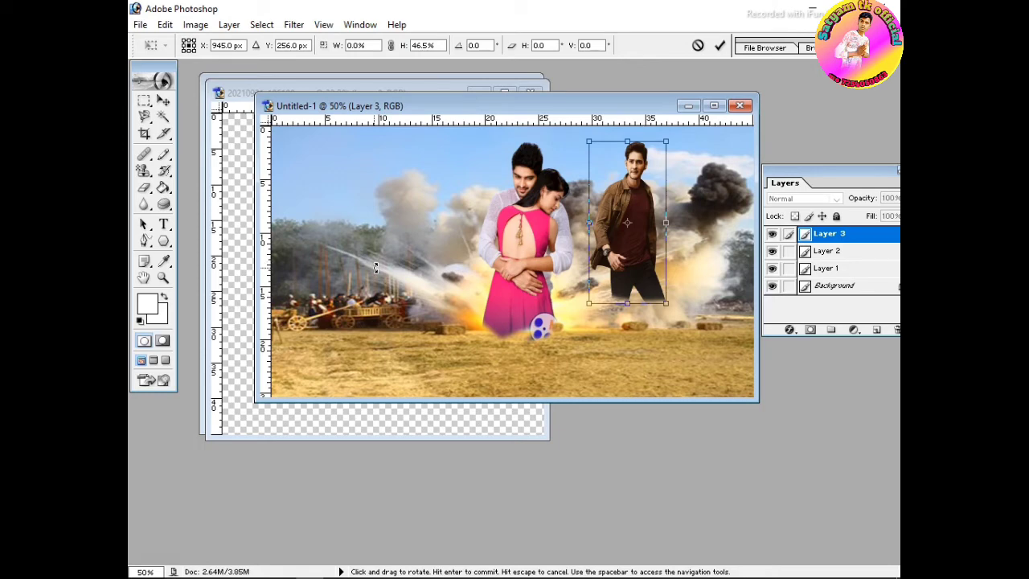
pyautogui.click(140, 25)
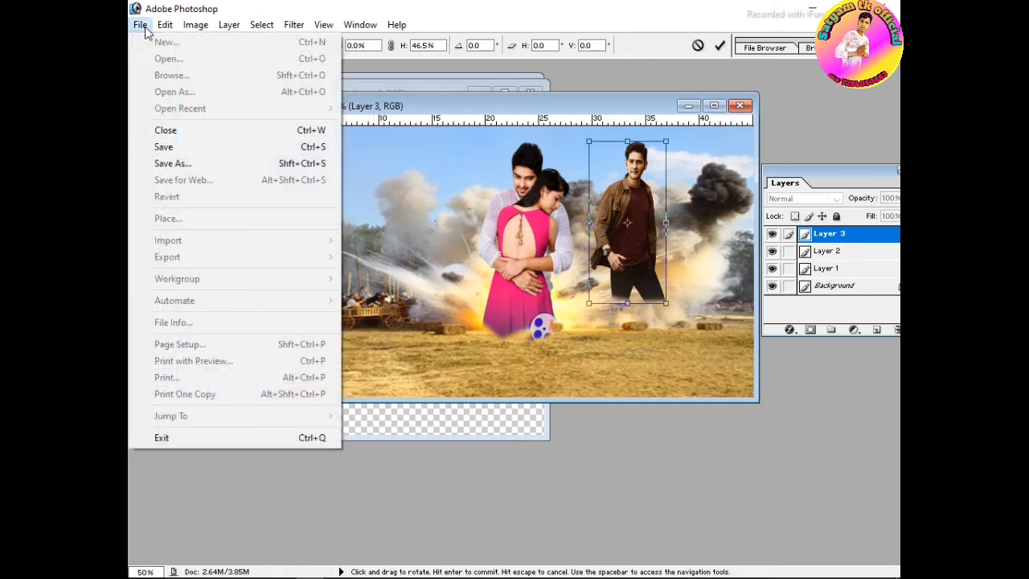
pyautogui.click(329, 513)
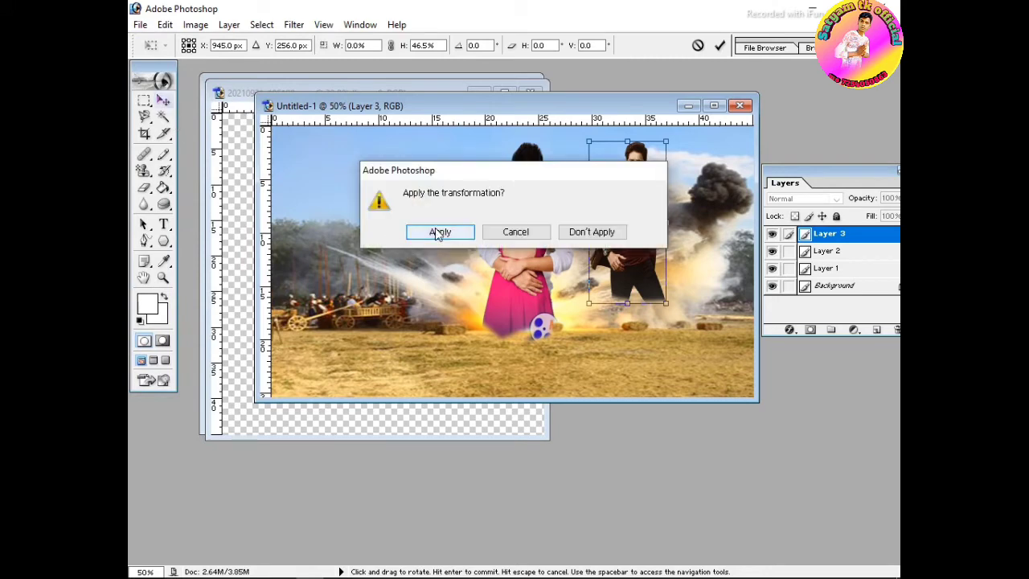
pyautogui.click(438, 233)
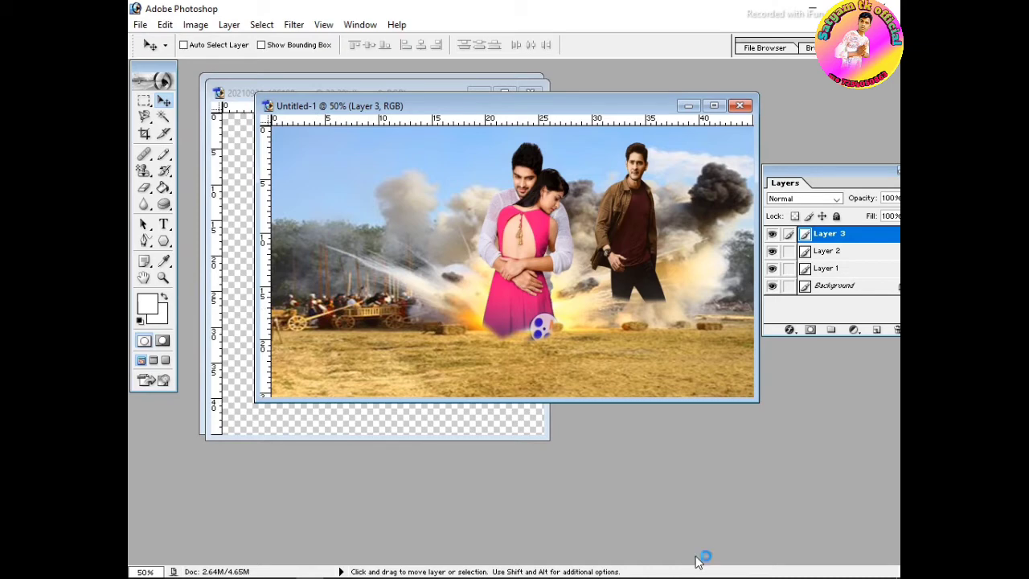
# - Open the title images 20210921_110918 and 20210921_111133 and copy the two-line title from 20210921_111133 onto the lower part of the poster
pyautogui.click(140, 24)
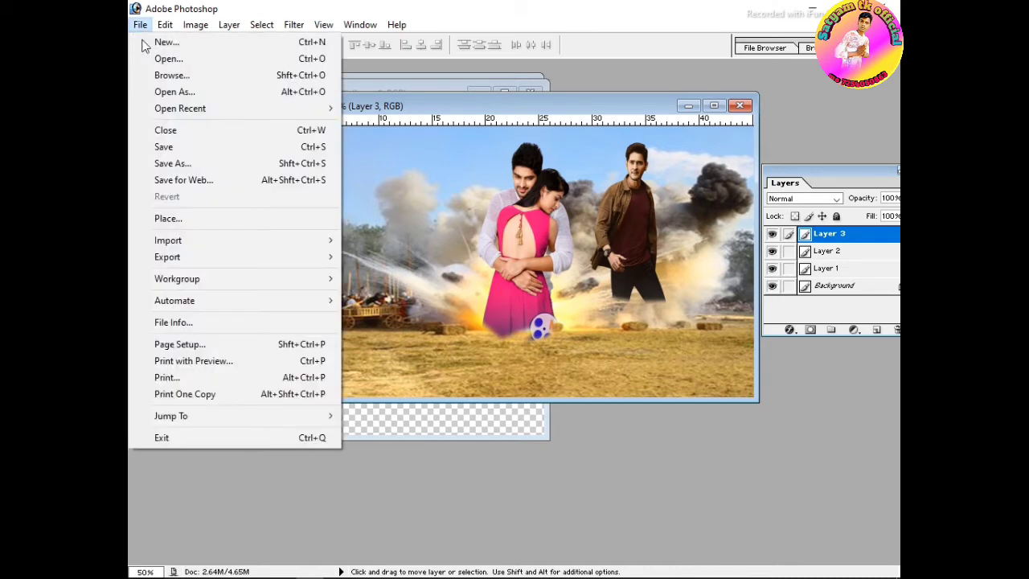
pyautogui.click(184, 62)
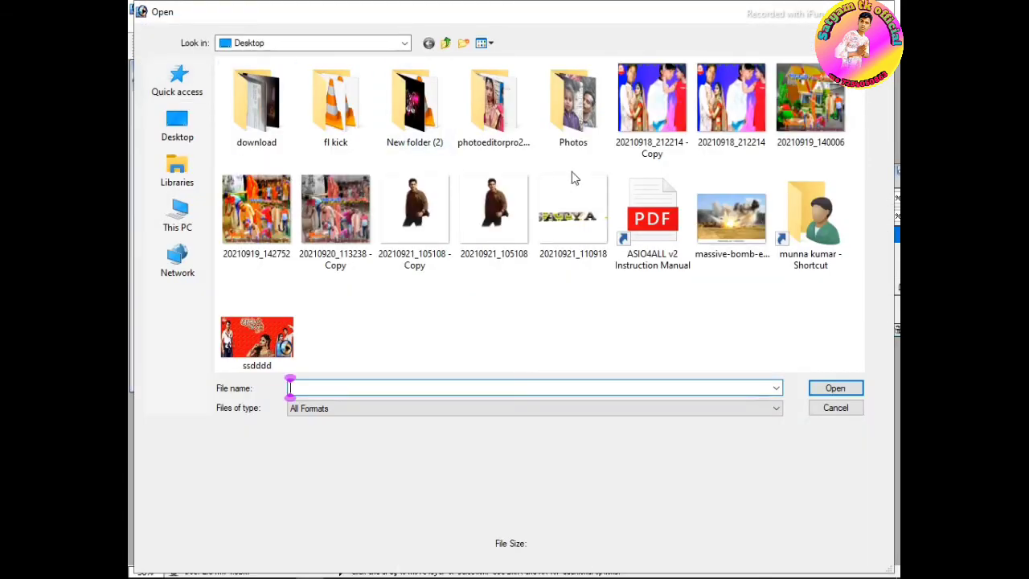
pyautogui.doubleClick(557, 224)
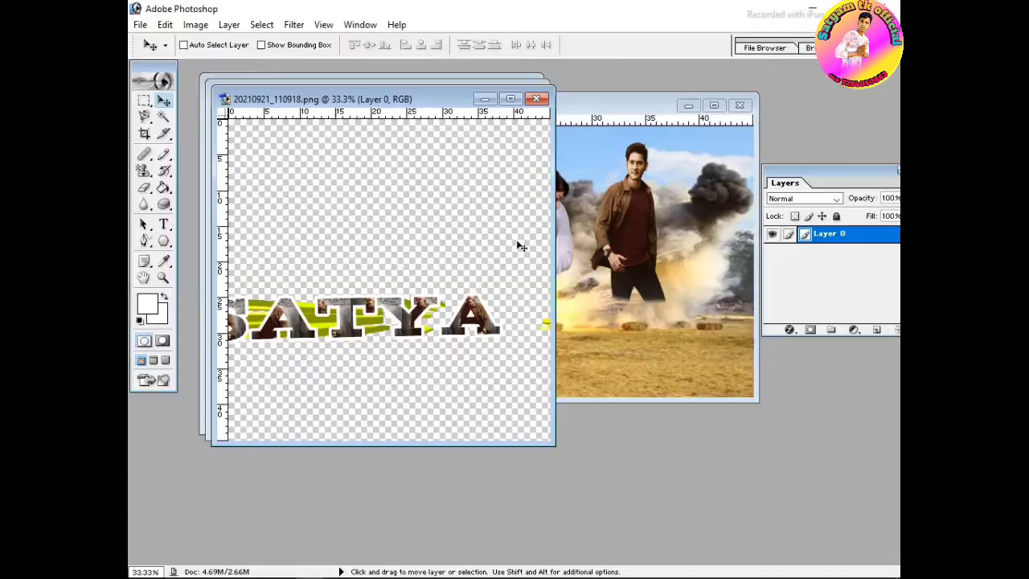
pyautogui.moveTo(363, 328); pyautogui.dragTo(565, 324)
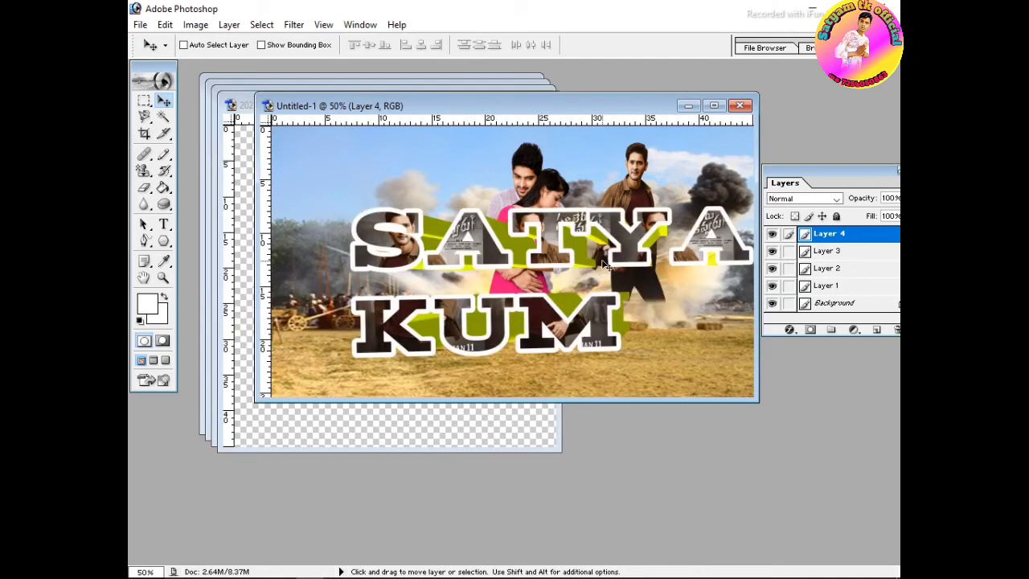
pyautogui.moveTo(606, 266); pyautogui.dragTo(556, 282)
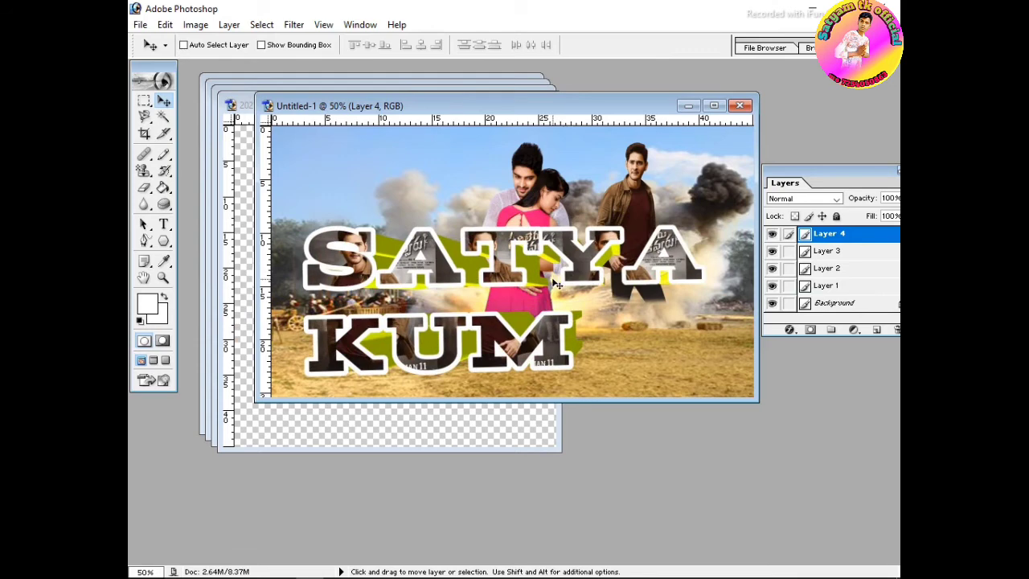
pyautogui.hotkey('ctrl', 't')
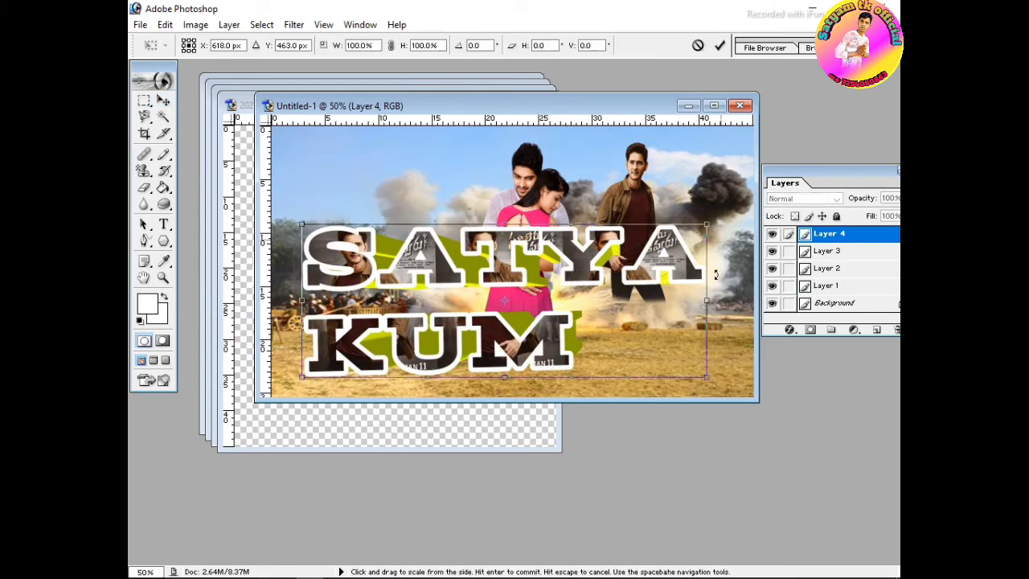
pyautogui.moveTo(709, 301); pyautogui.dragTo(444, 302)
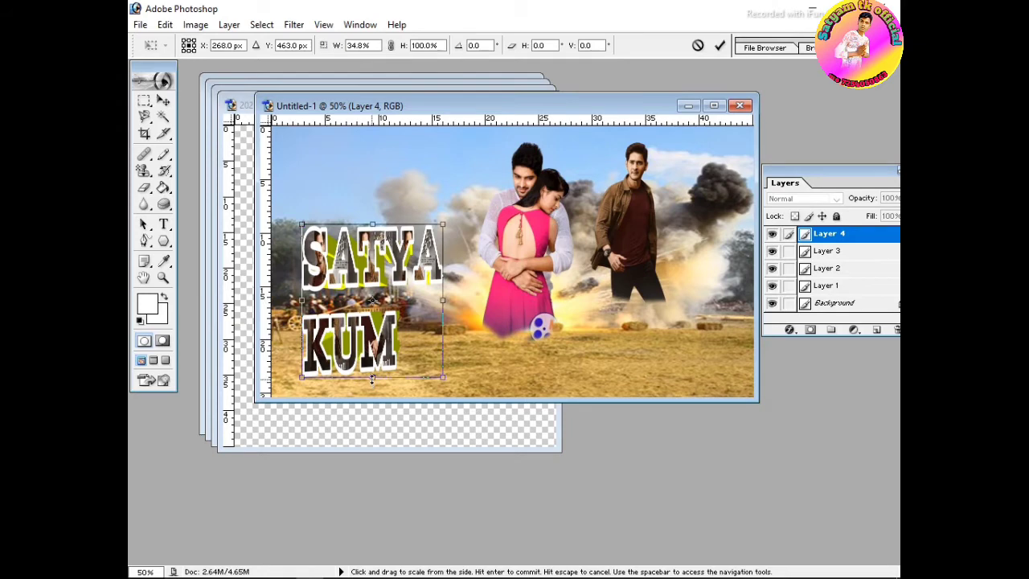
pyautogui.moveTo(372, 378); pyautogui.dragTo(525, 334)
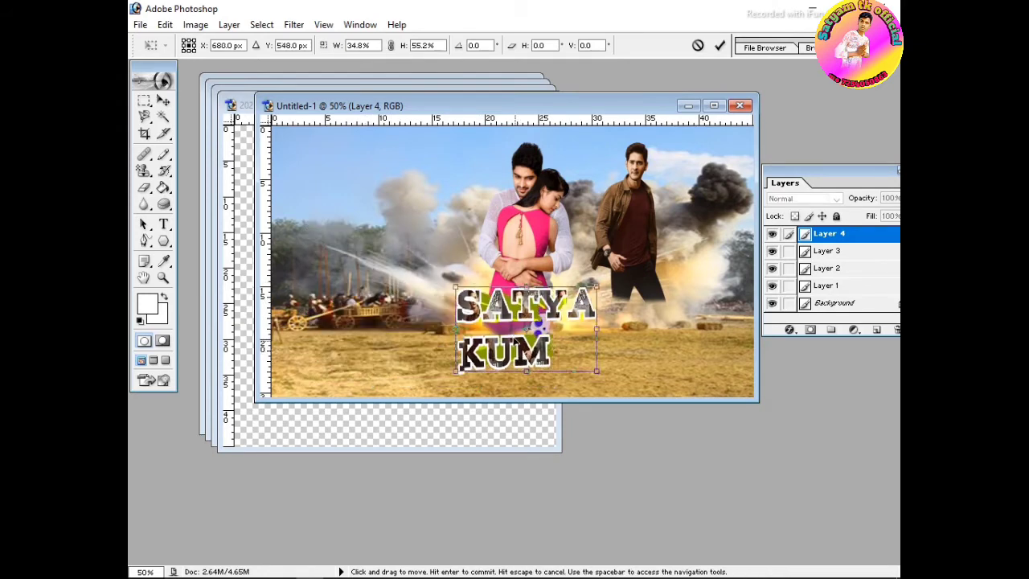
pyautogui.moveTo(597, 329); pyautogui.dragTo(703, 330)
pyautogui.moveTo(615, 332); pyautogui.dragTo(498, 353)
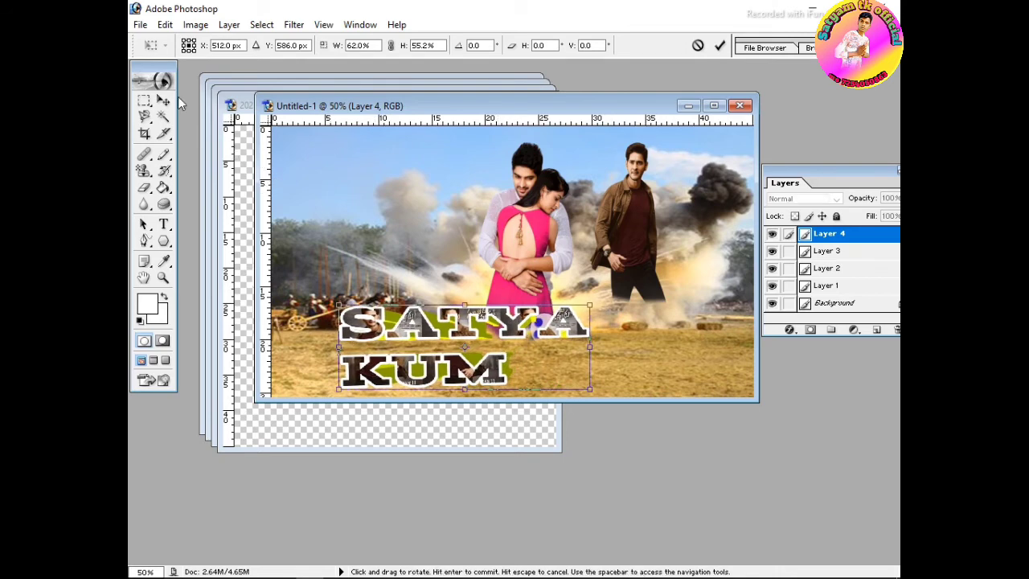
# - Close all the source image documents and reposition the poster window in the workspace
pyautogui.moveTo(377, 111); pyautogui.dragTo(407, 216)
pyautogui.click(542, 113)
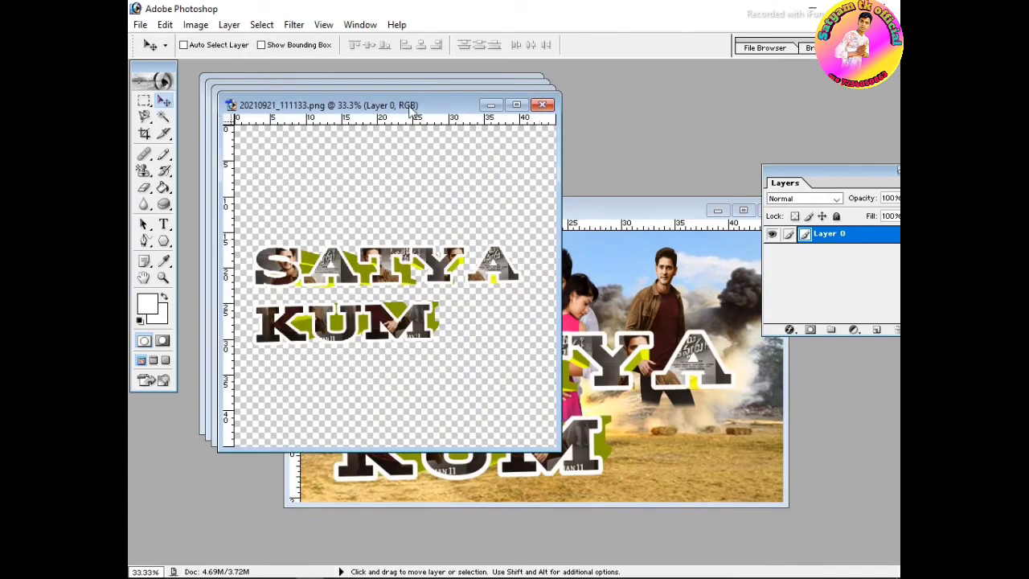
pyautogui.click(542, 105)
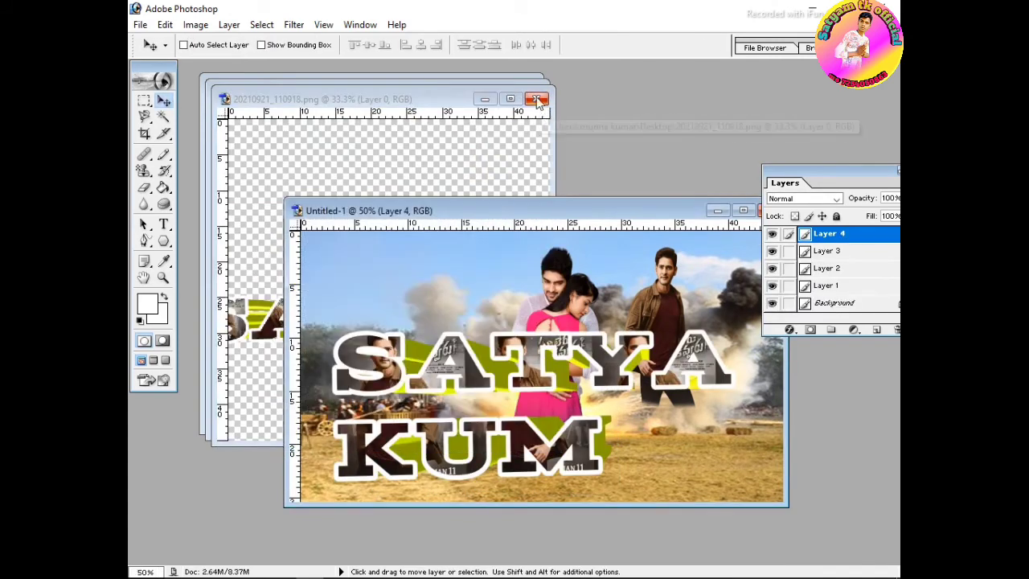
pyautogui.click(537, 100)
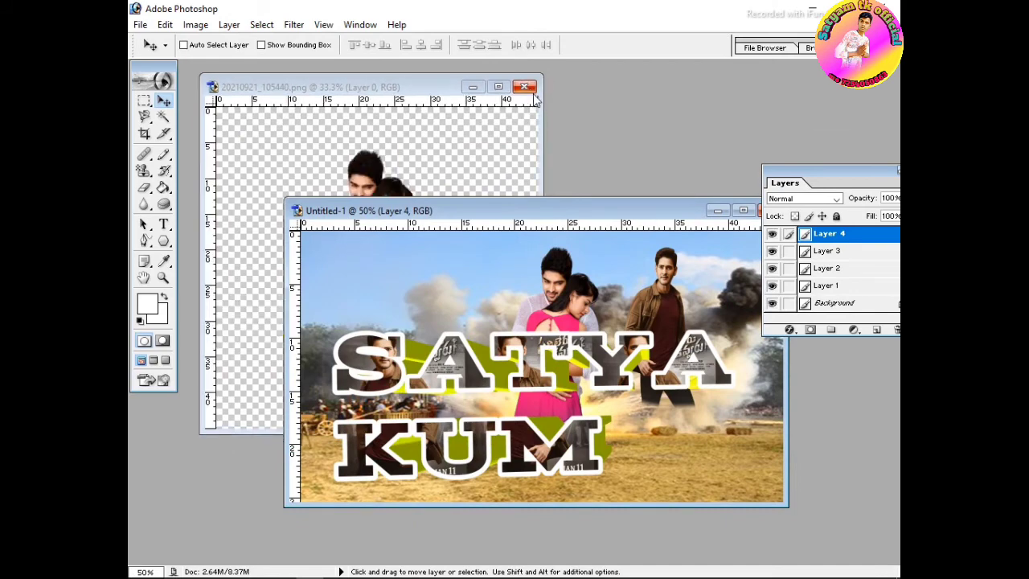
pyautogui.click(526, 88)
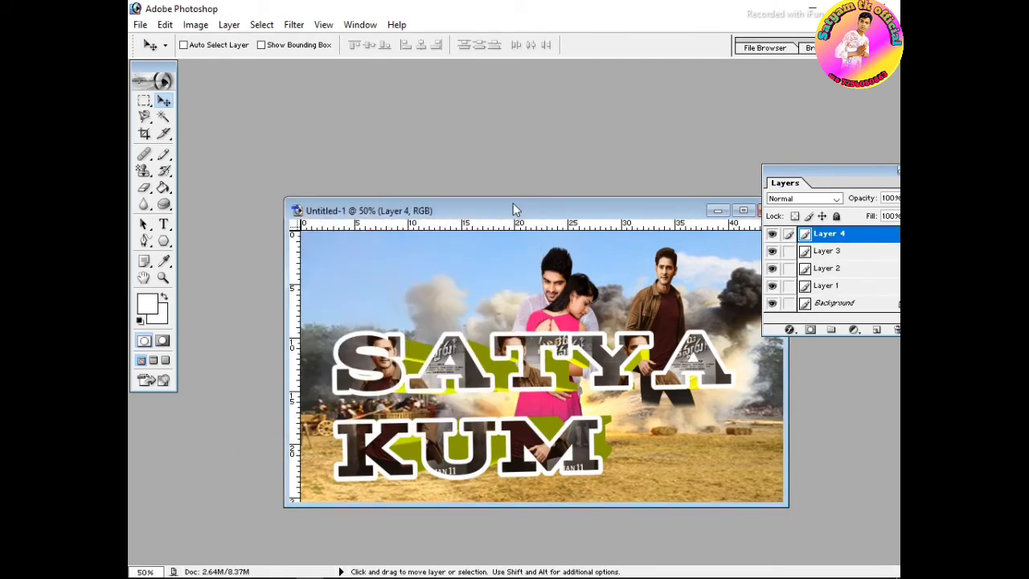
pyautogui.moveTo(513, 206); pyautogui.dragTo(464, 153)
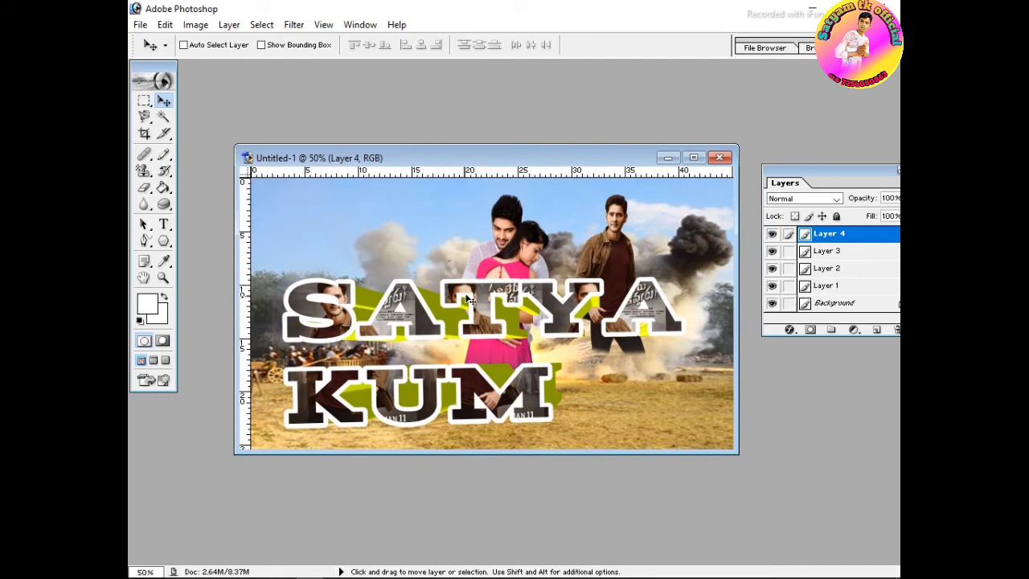
# - Move the two-line title to the poster's lower edge, scale it to about 100.6% width and 64.0% height and apply the transformation
pyautogui.moveTo(473, 291); pyautogui.dragTo(519, 376)
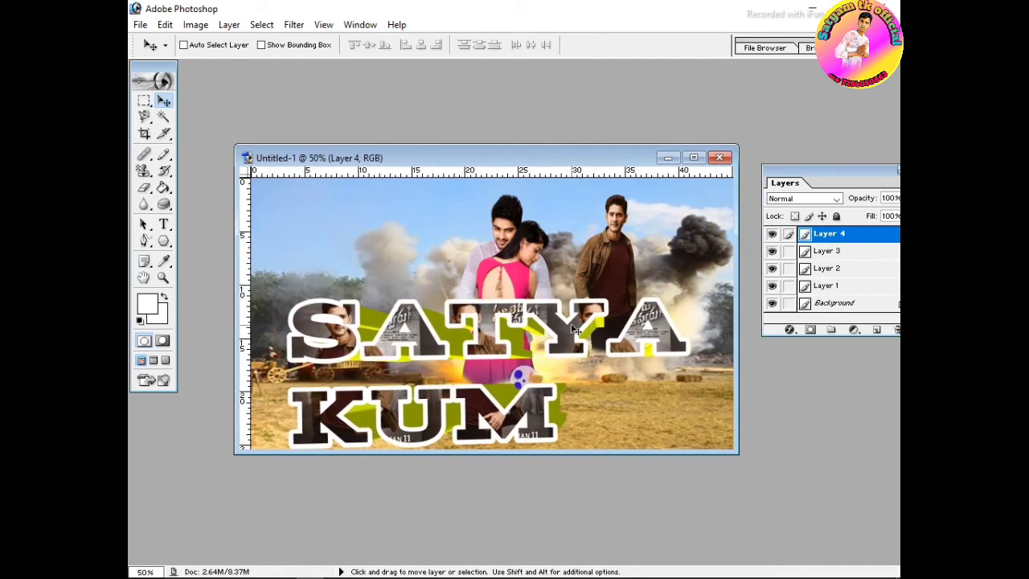
pyautogui.hotkey('ctrl', 't')
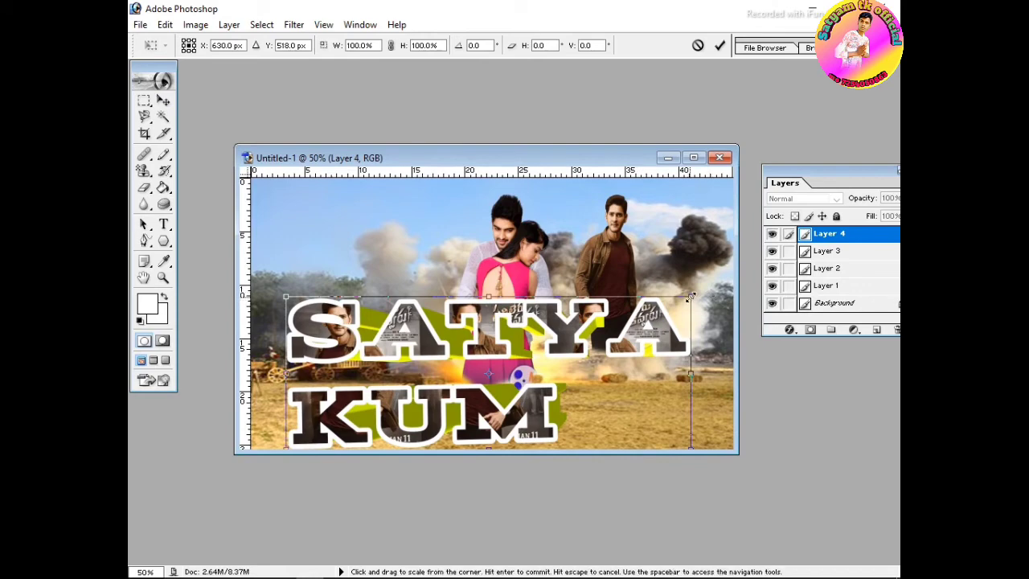
pyautogui.moveTo(670, 319); pyautogui.dragTo(693, 352)
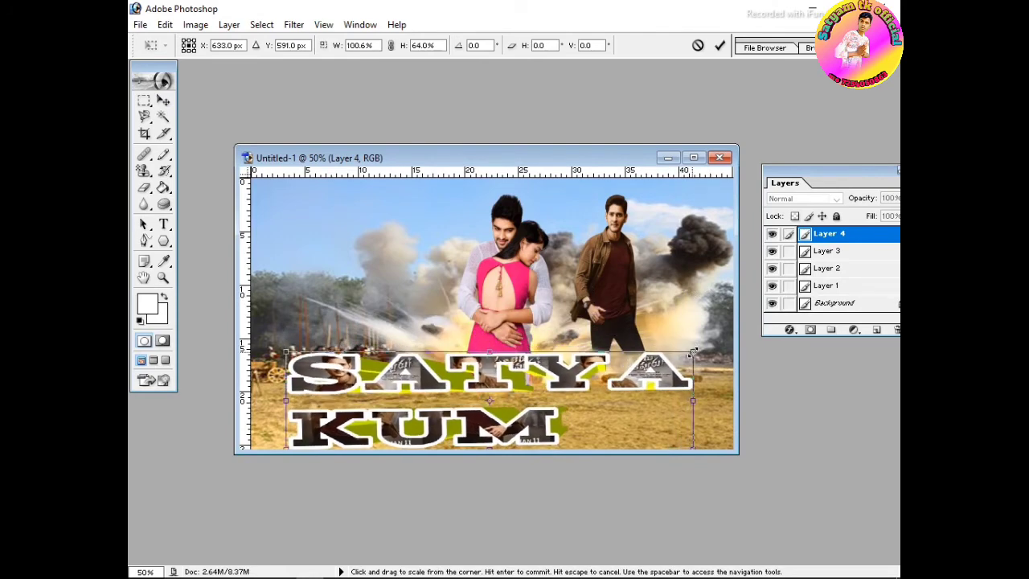
pyautogui.click(140, 25)
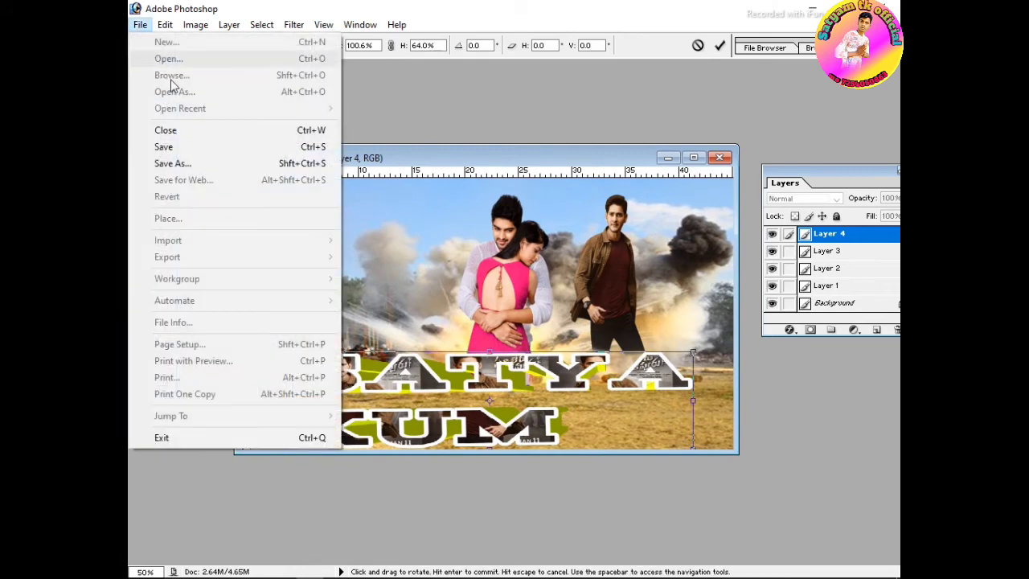
pyautogui.click(379, 98)
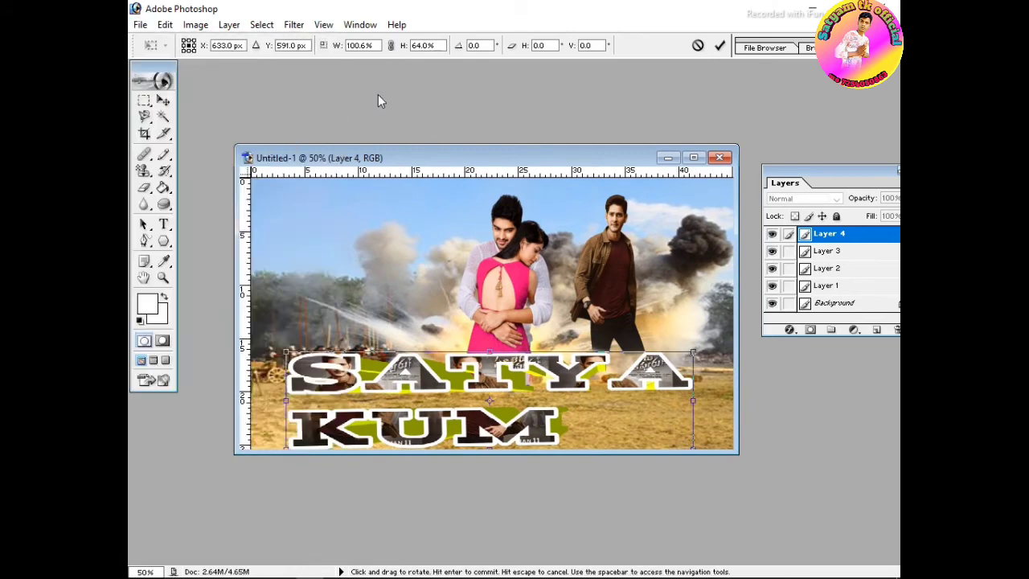
pyautogui.click(164, 101)
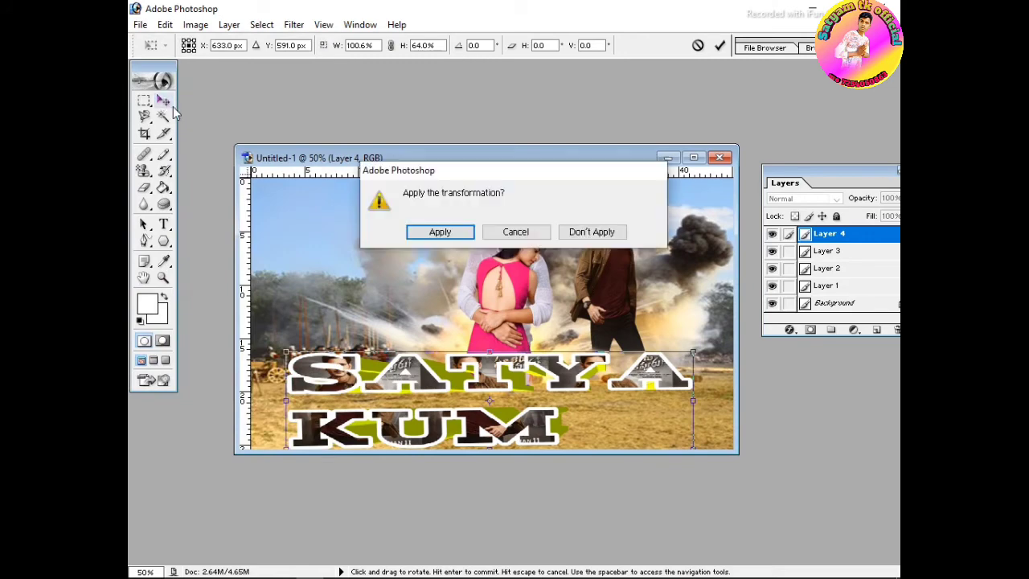
pyautogui.click(438, 232)
# - Open the circular channel logo image 20210620_121032 from the dotted-name folder on New Volume (F:)
pyautogui.click(141, 25)
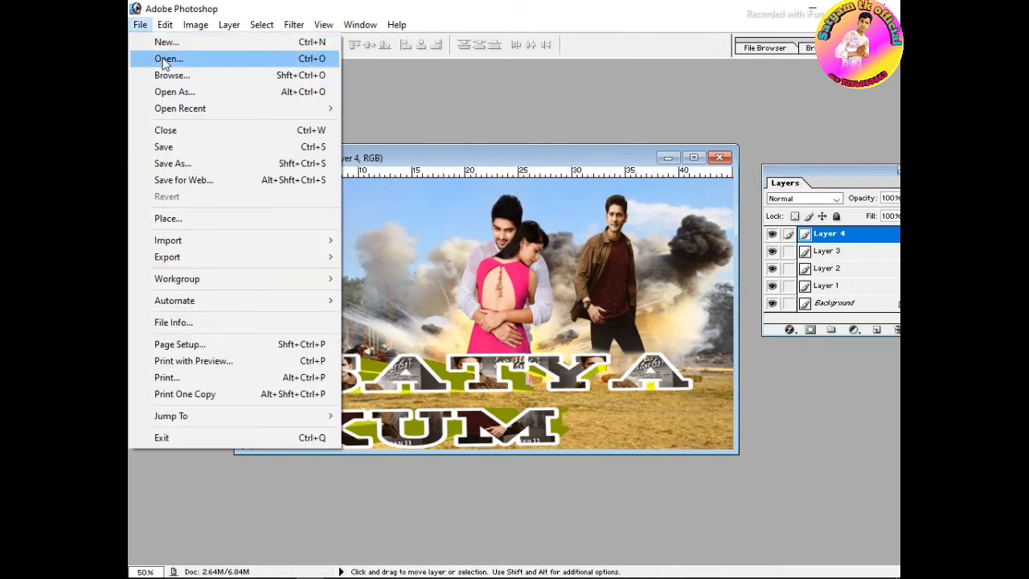
pyautogui.click(165, 59)
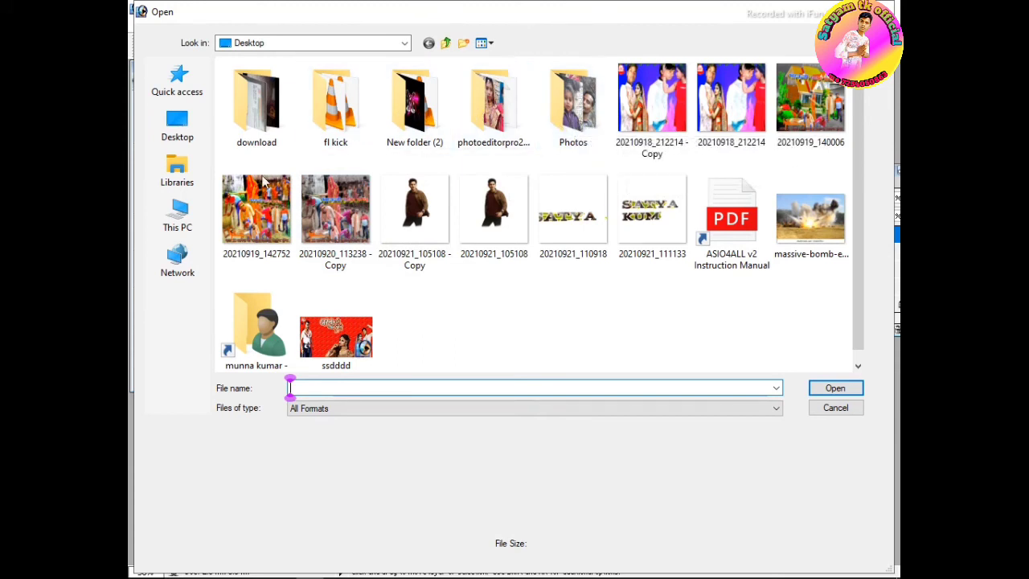
pyautogui.click(181, 265)
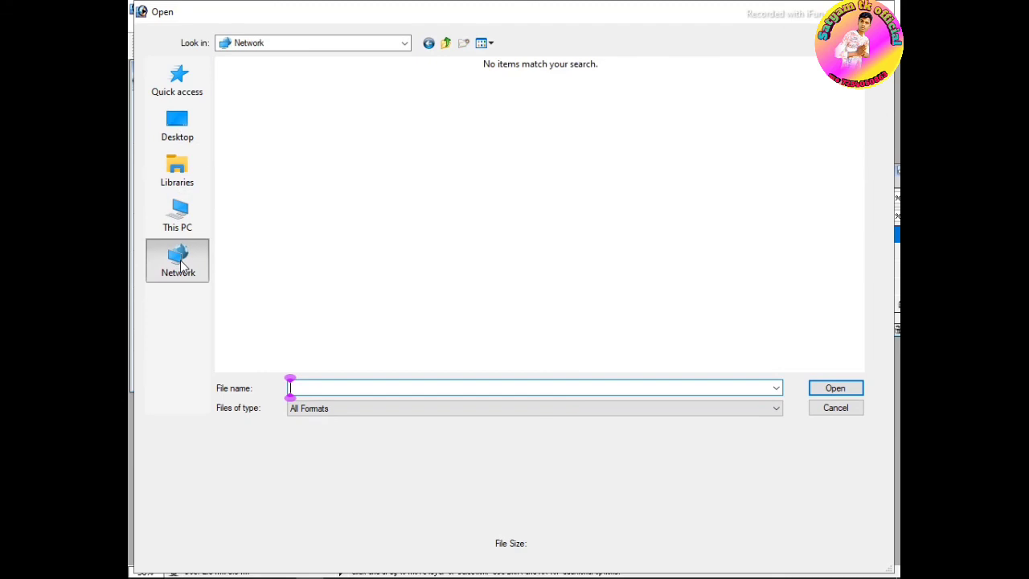
pyautogui.click(178, 213)
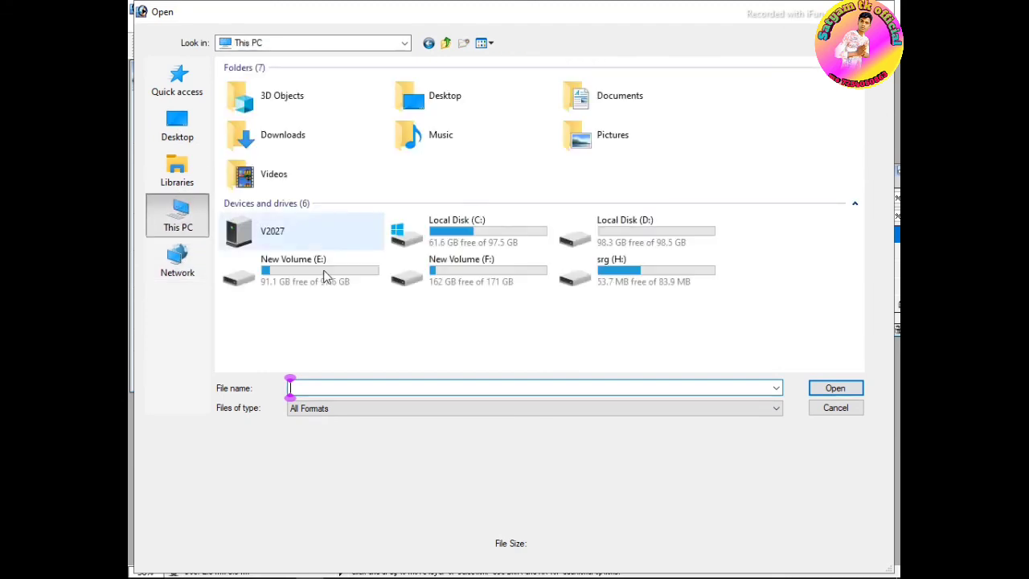
pyautogui.doubleClick(471, 283)
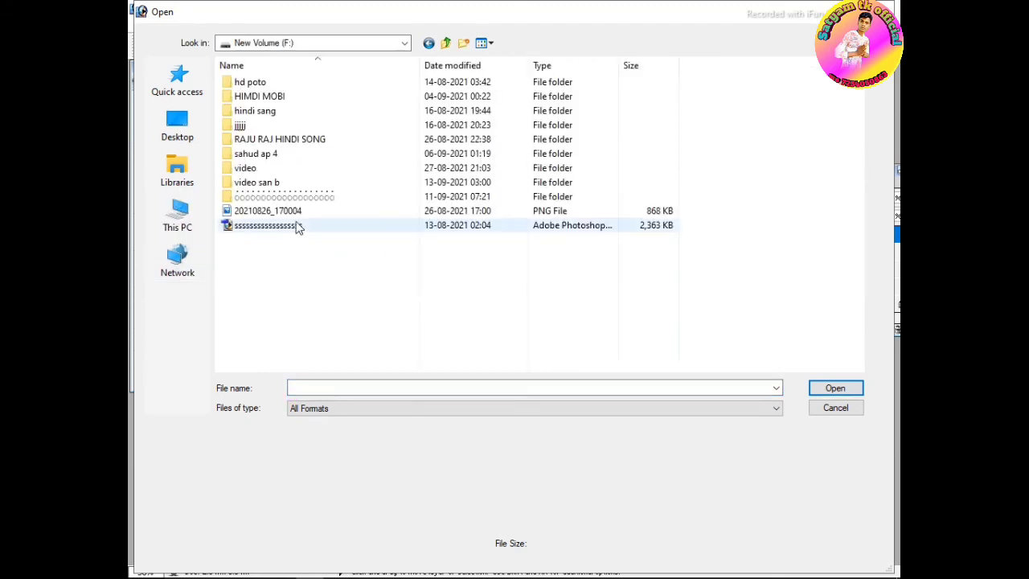
pyautogui.doubleClick(296, 197)
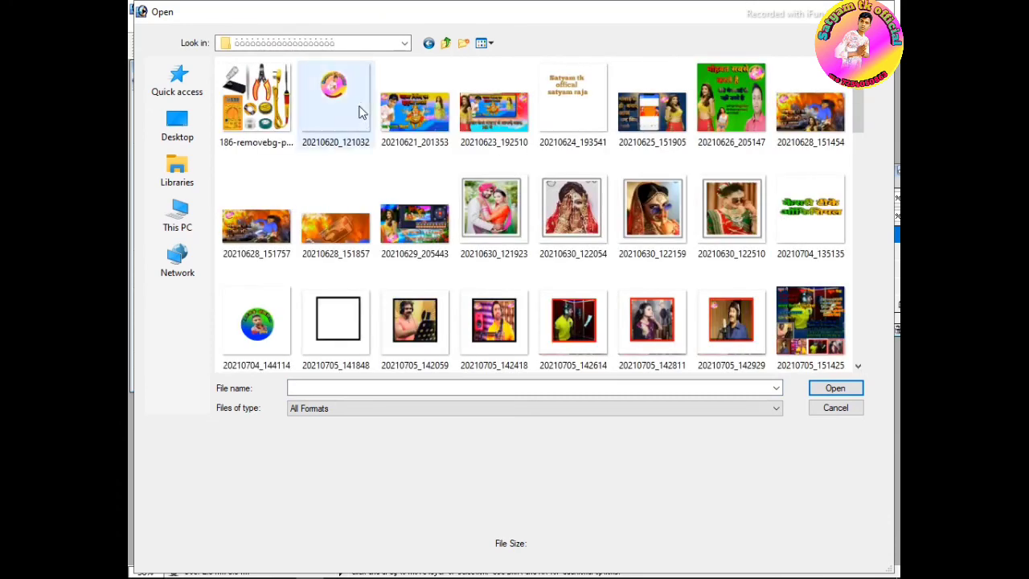
pyautogui.doubleClick(356, 100)
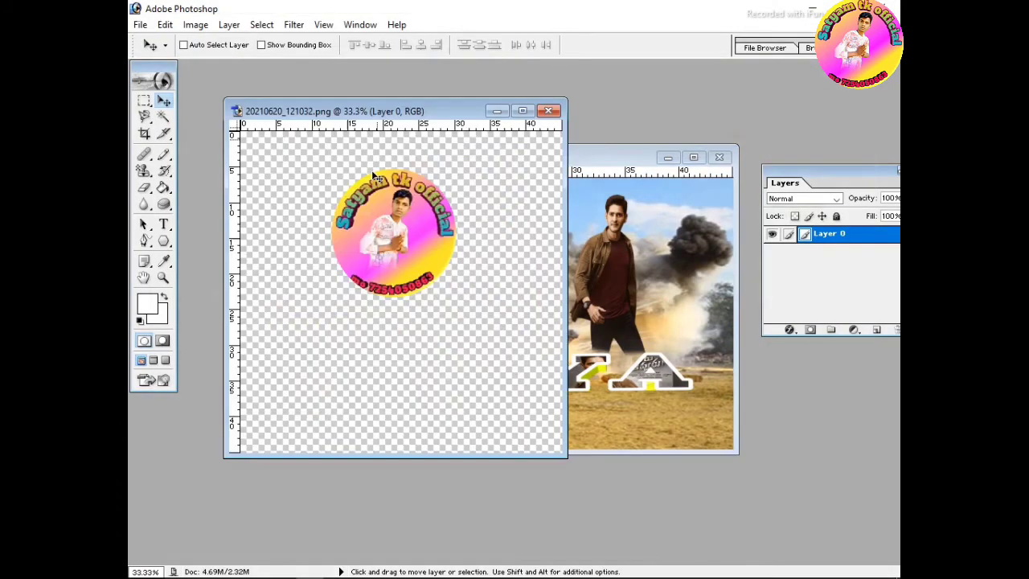
# - Copy the circular logo onto the poster and close its source document without saving changes
pyautogui.moveTo(466, 204); pyautogui.dragTo(610, 313)
pyautogui.click(549, 112)
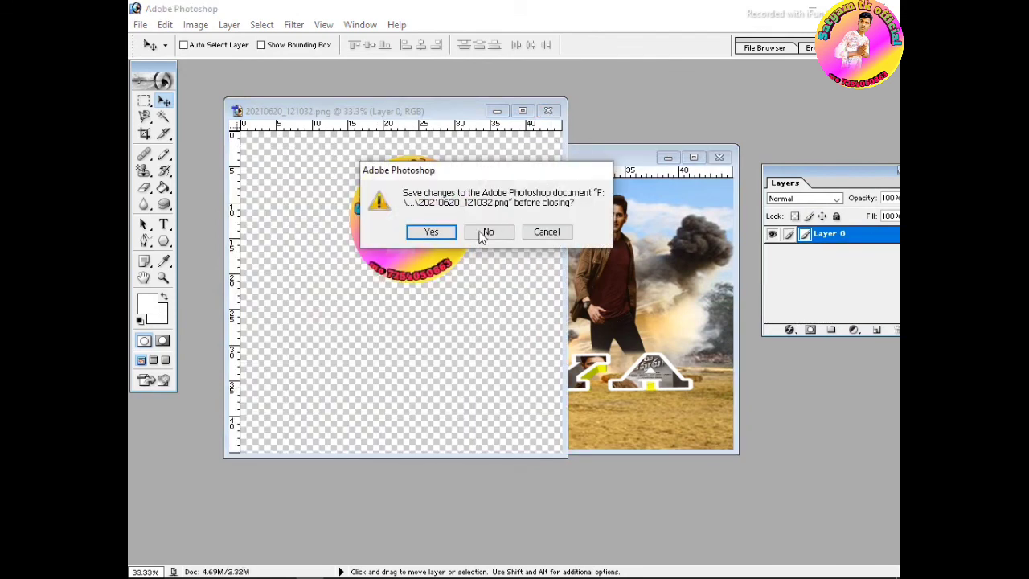
pyautogui.click(488, 232)
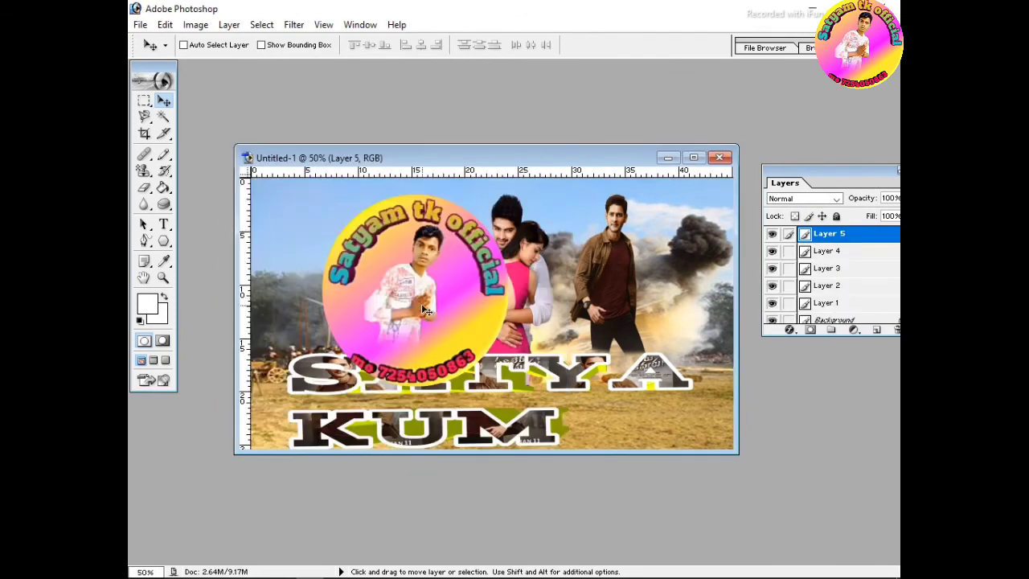
# - Scale the circular logo to about 21.5% width and 20.6% height, apply the transformation and move it to the poster's upper-left corner
pyautogui.hotkey('ctrl', 't')
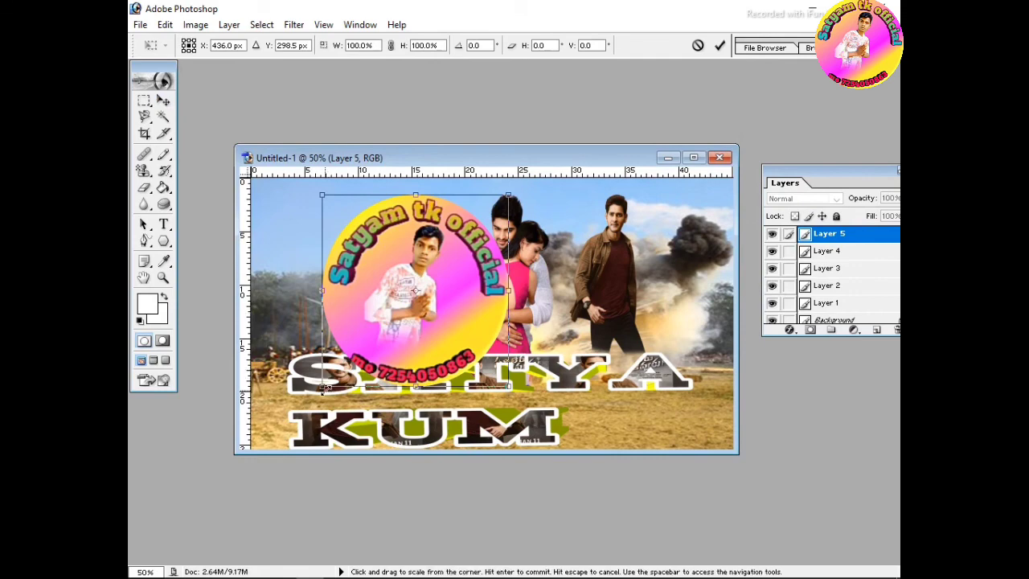
pyautogui.moveTo(323, 387); pyautogui.dragTo(468, 245)
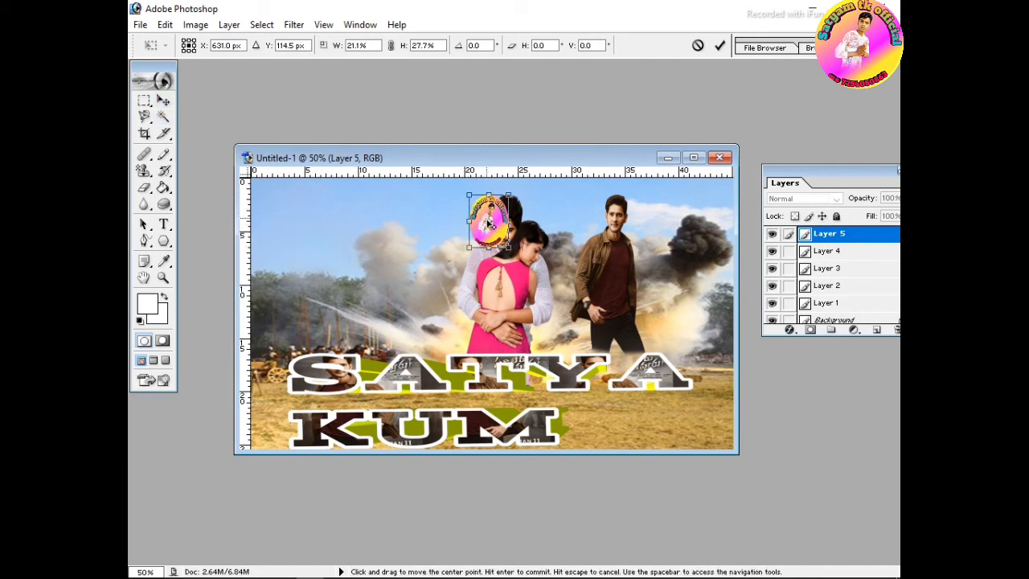
pyautogui.moveTo(468, 220)
pyautogui.mouseDown()
pyautogui.moveTo(440, 215)
pyautogui.moveTo(471, 216)
pyautogui.moveTo(472, 235)
pyautogui.mouseUp()
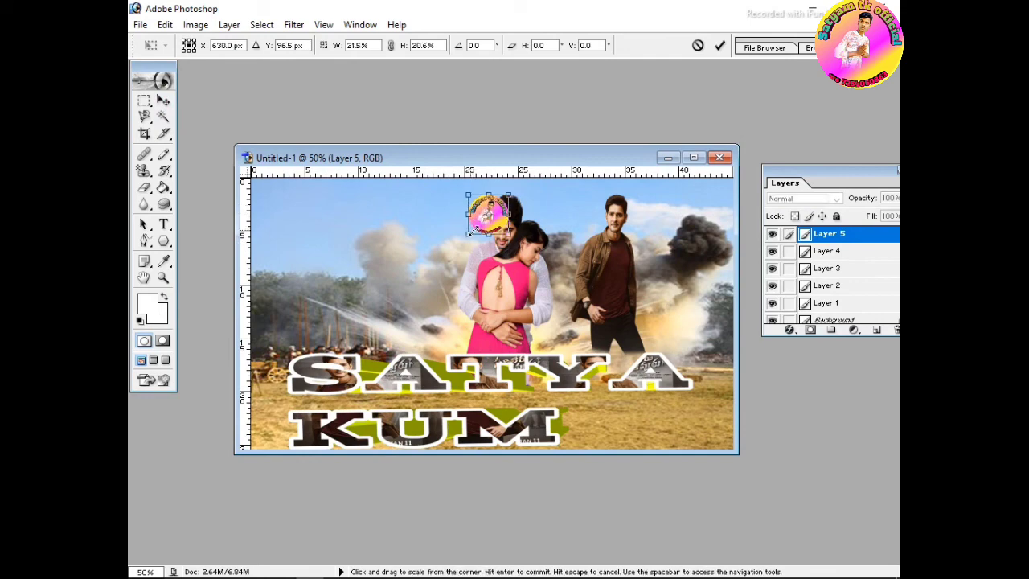
pyautogui.click(164, 100)
pyautogui.click(438, 231)
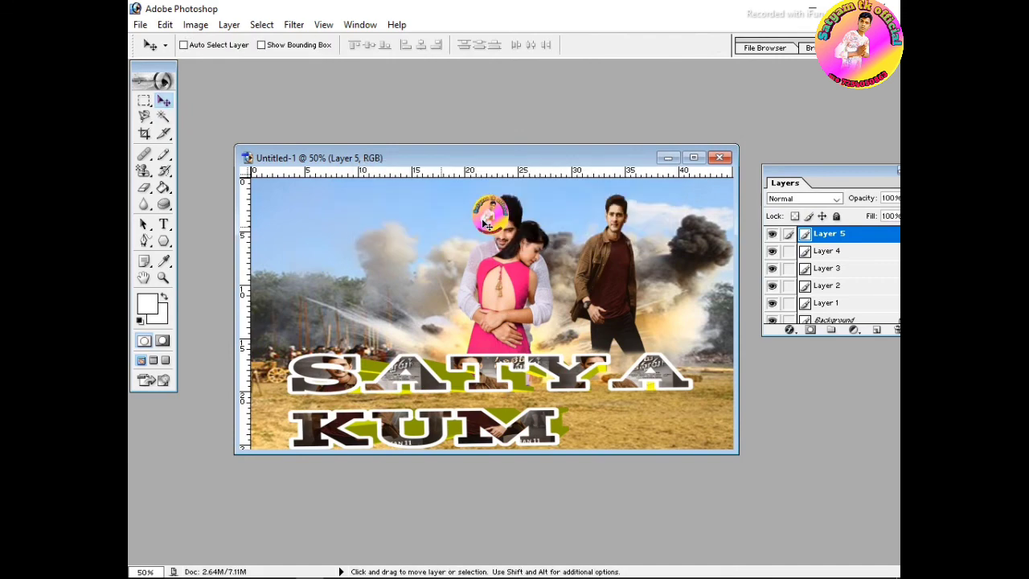
pyautogui.moveTo(490, 218); pyautogui.dragTo(278, 216)
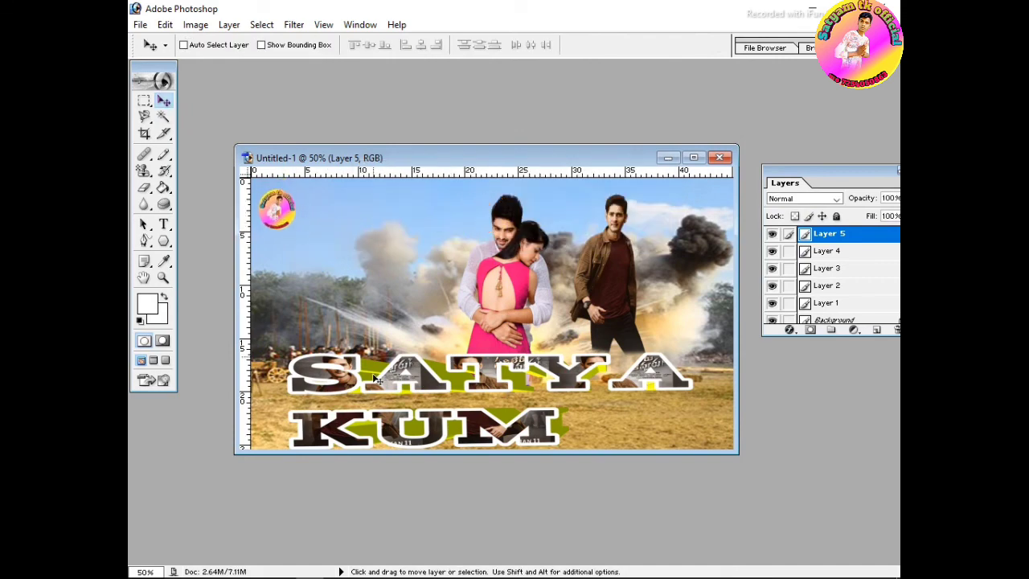